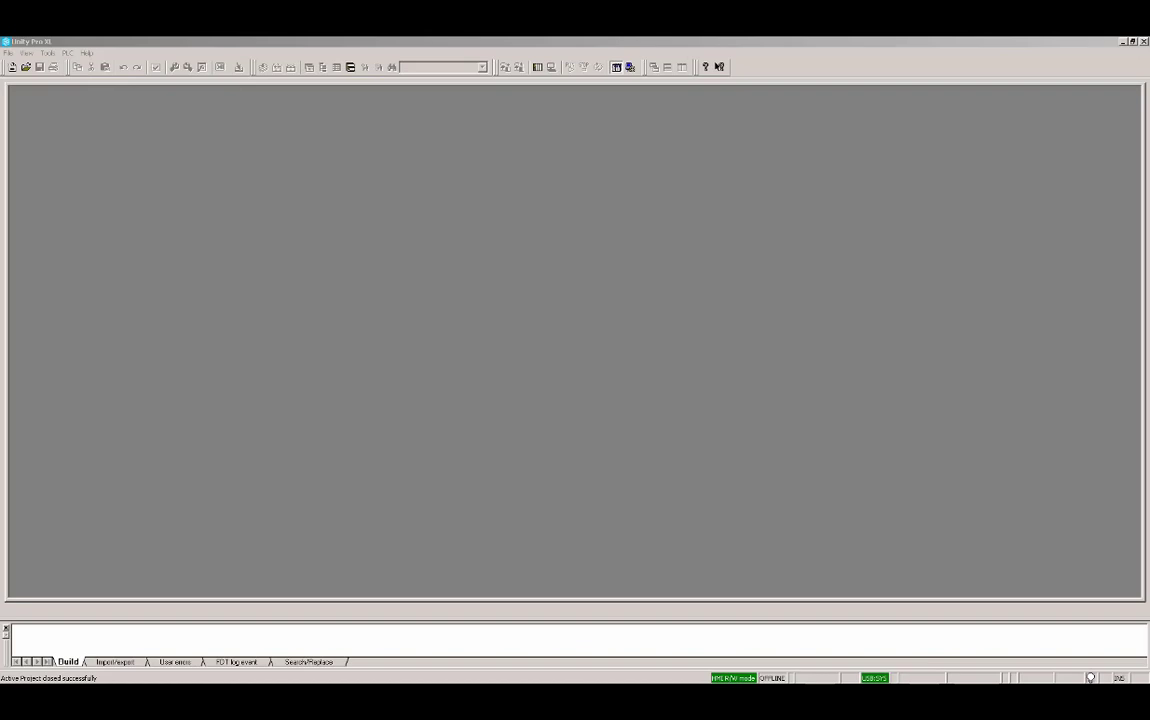
Create a new project with a BME P58 4040 CPU on the 8-slot BMEXBP0800 rack.
left_click(8, 52)
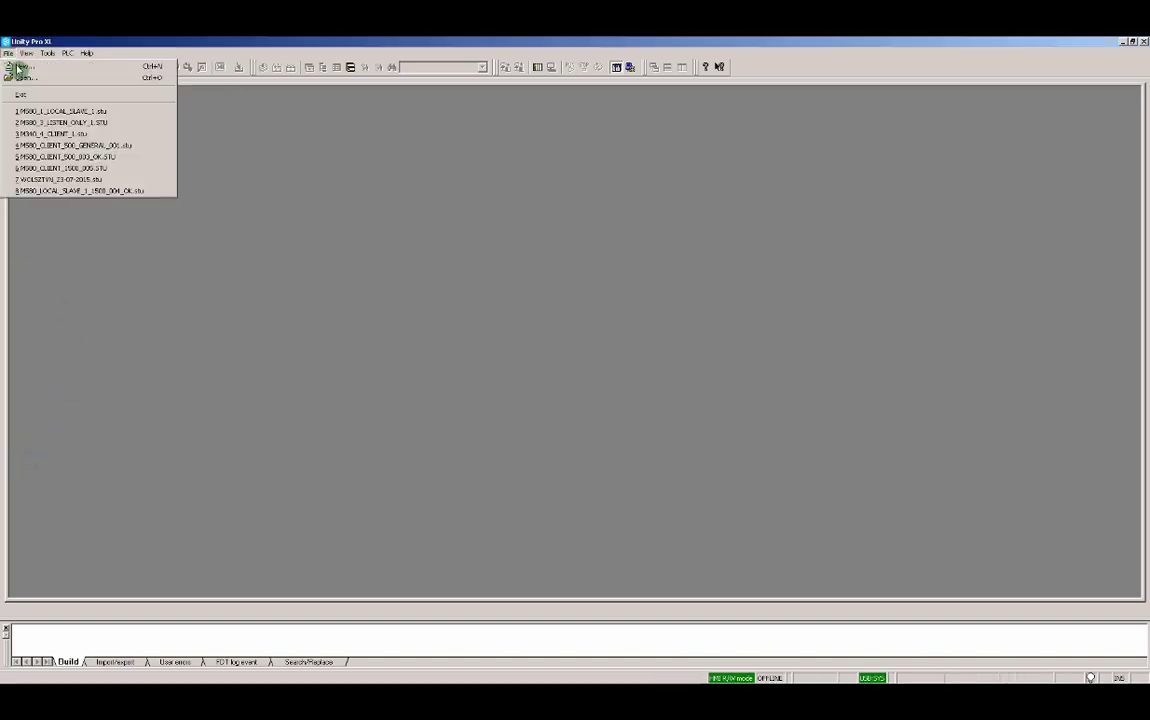
left_click(20, 66)
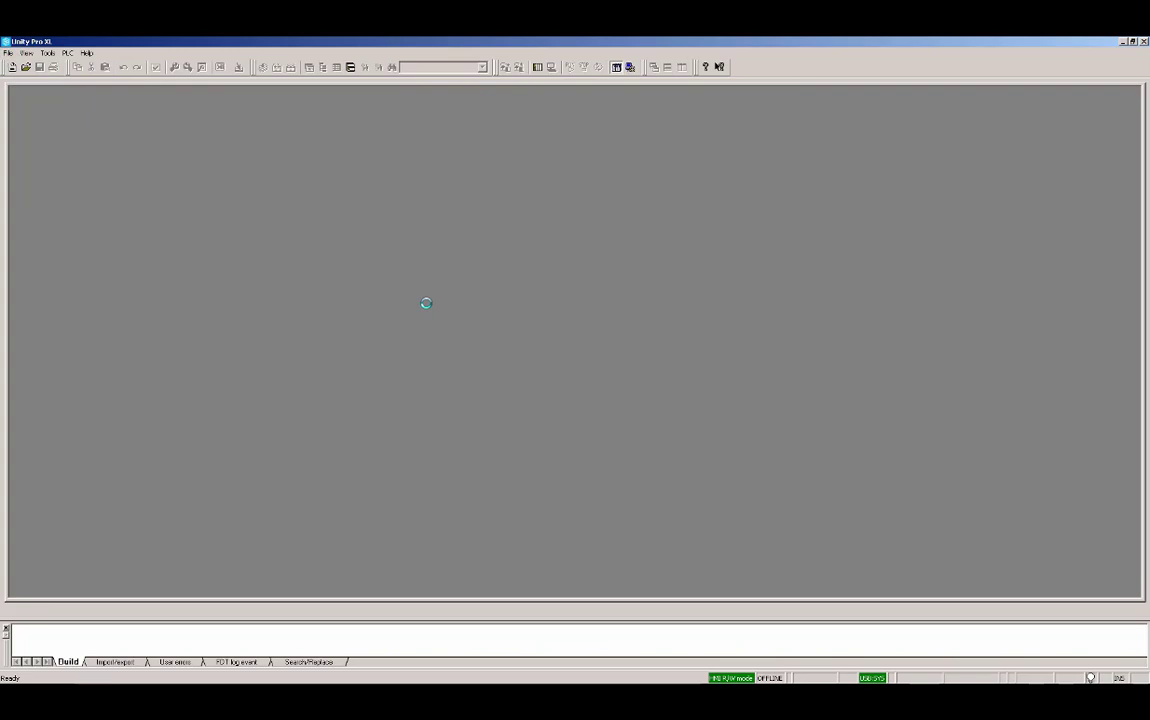
left_click(432, 288)
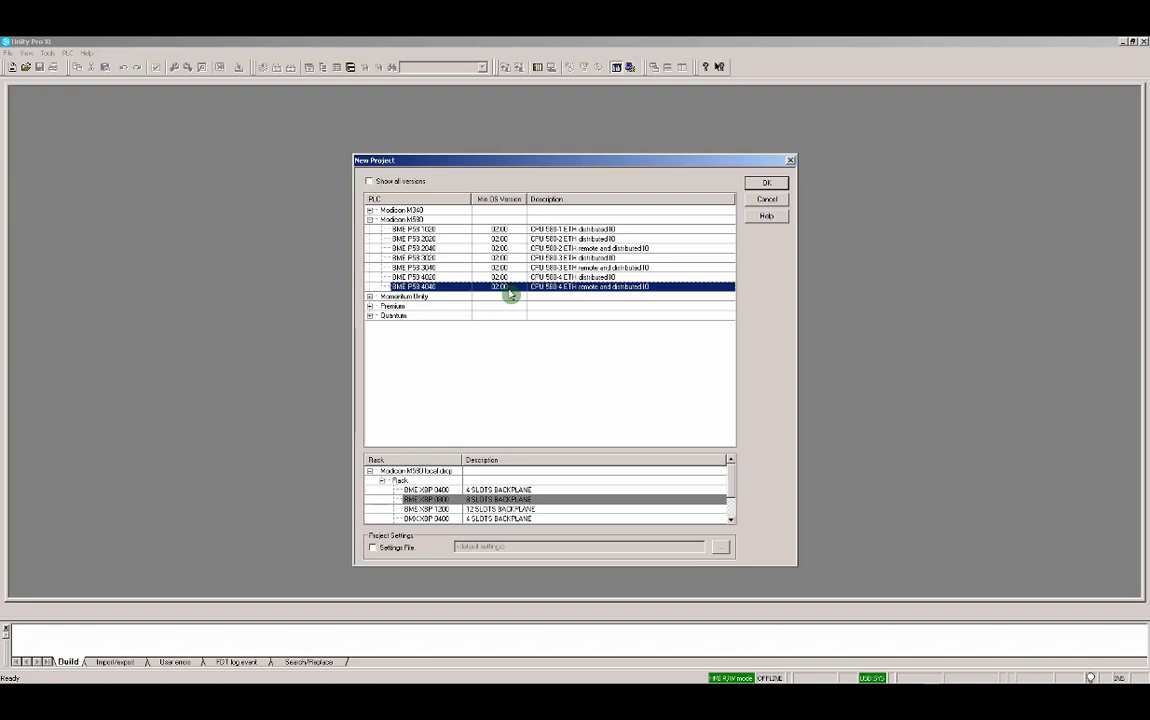
left_click(480, 499)
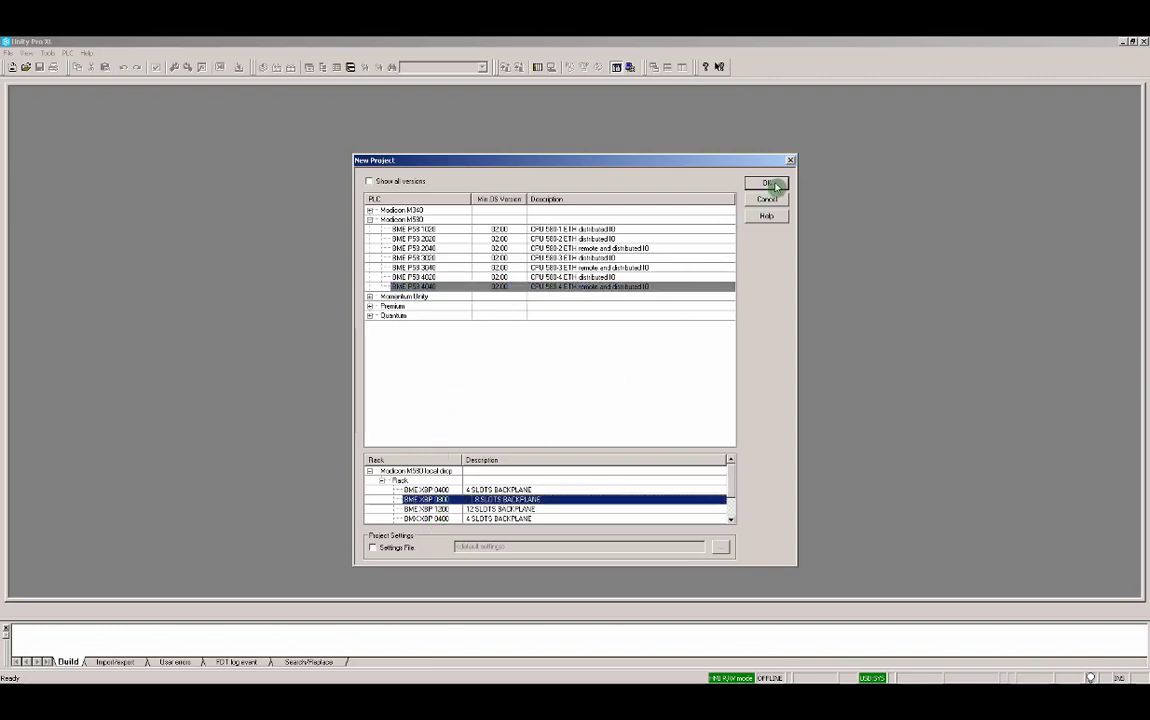
left_click(776, 186)
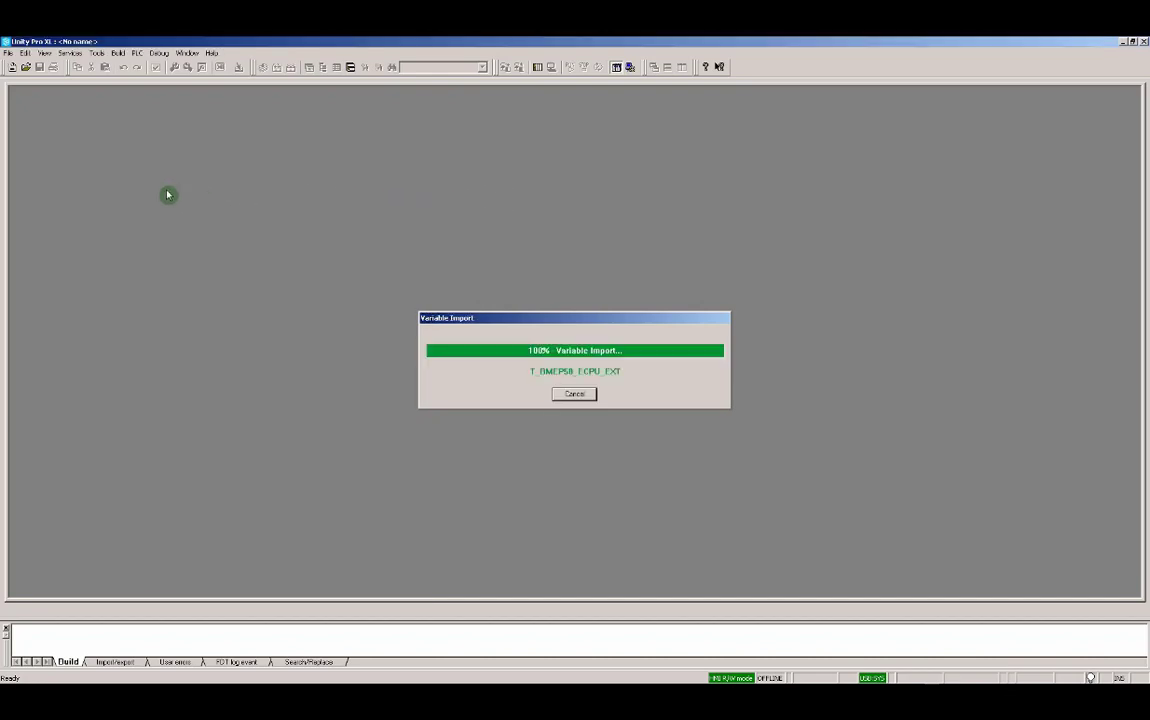
Open the CPU's Ethernet port configuration from the PLC bus and unlock its security.
double_click(78, 148)
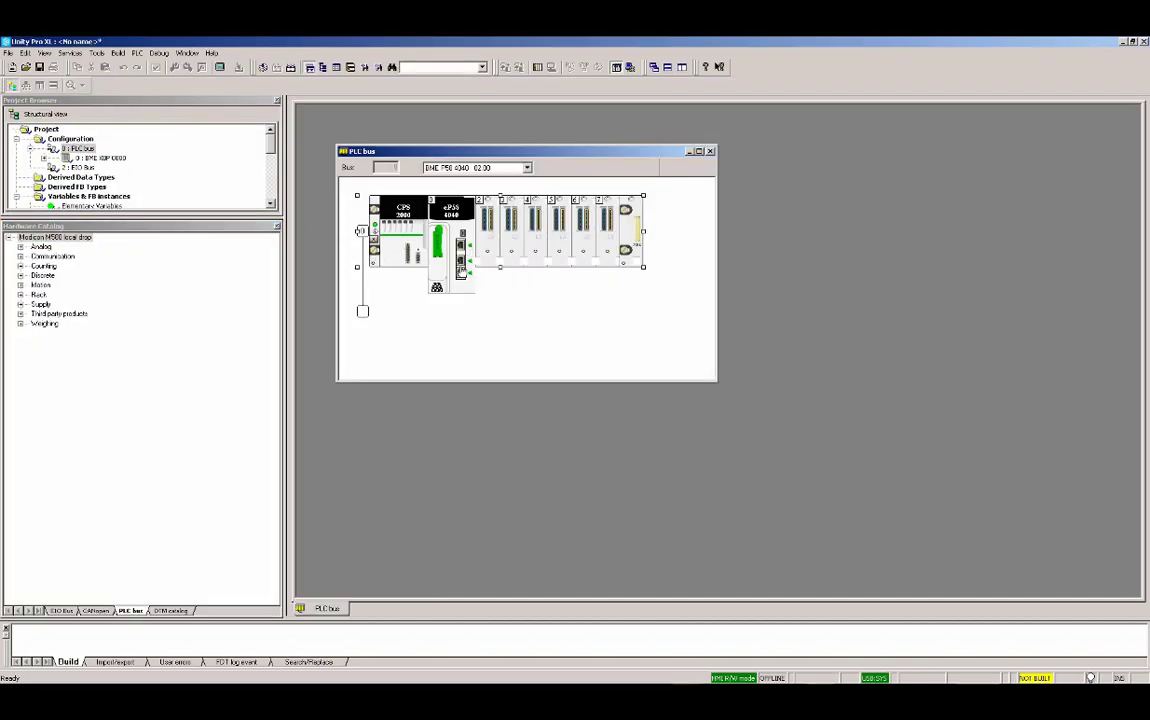
double_click(414, 242)
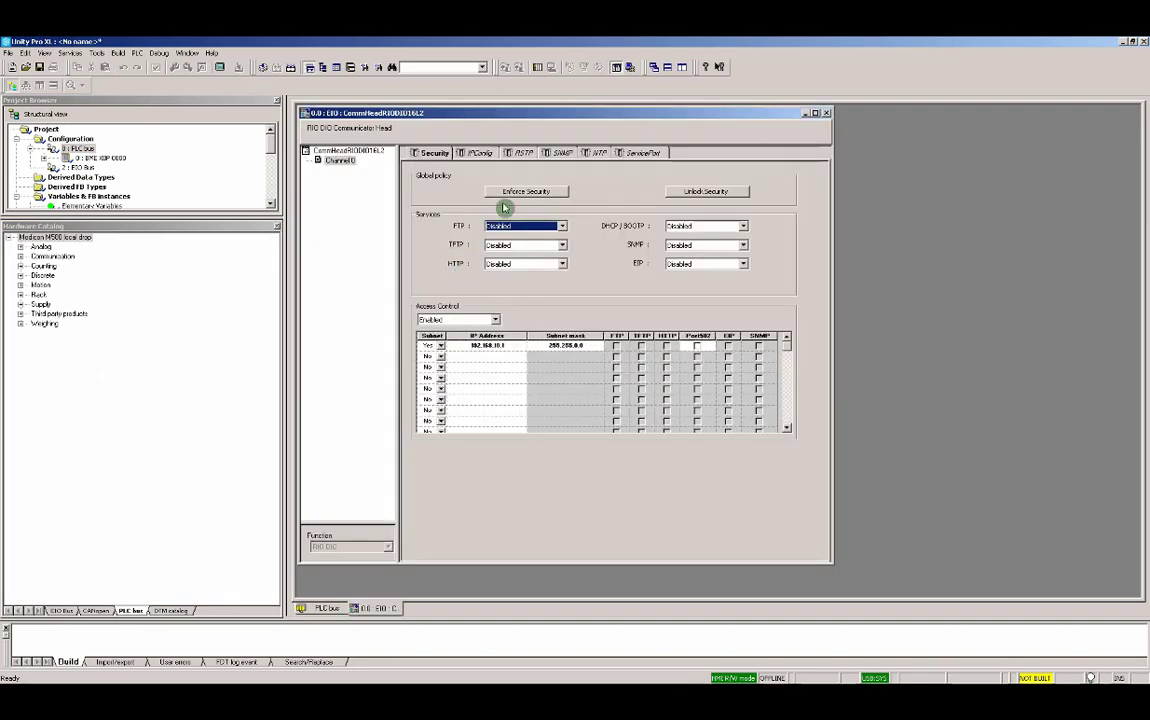
left_click(706, 192)
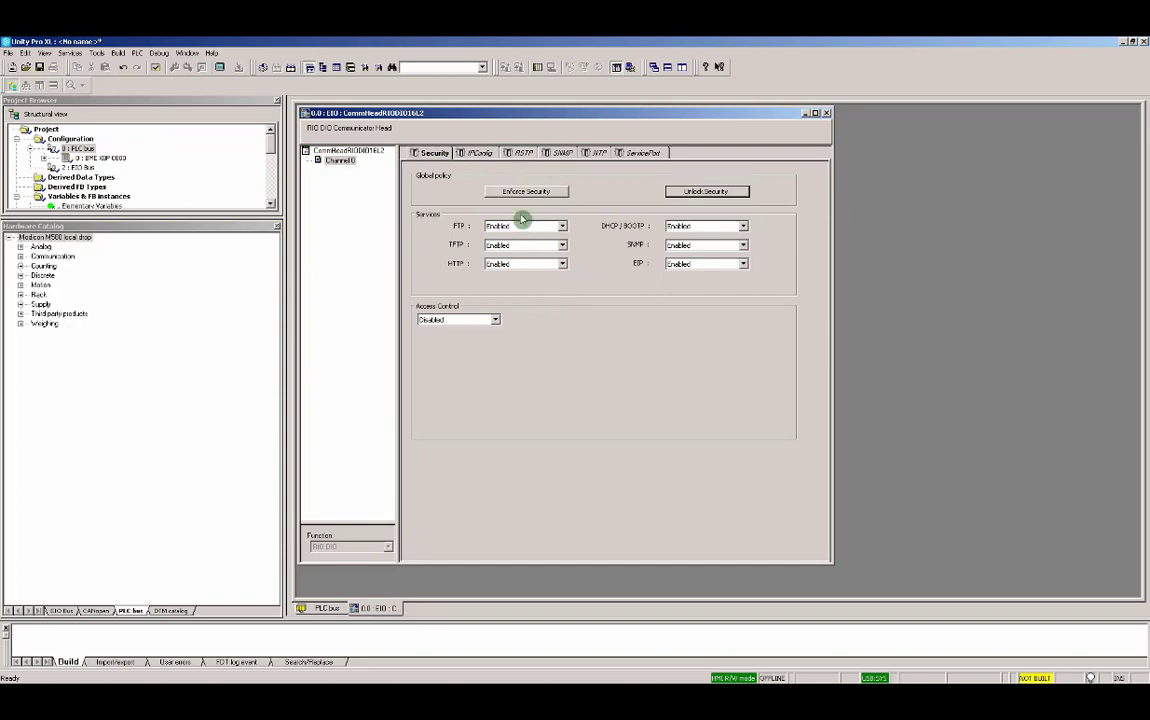
Set main IP 10.154.12.101, IP address A, mask 255.255.255.0 and gateway 10.154.12.1.
left_click(481, 153)
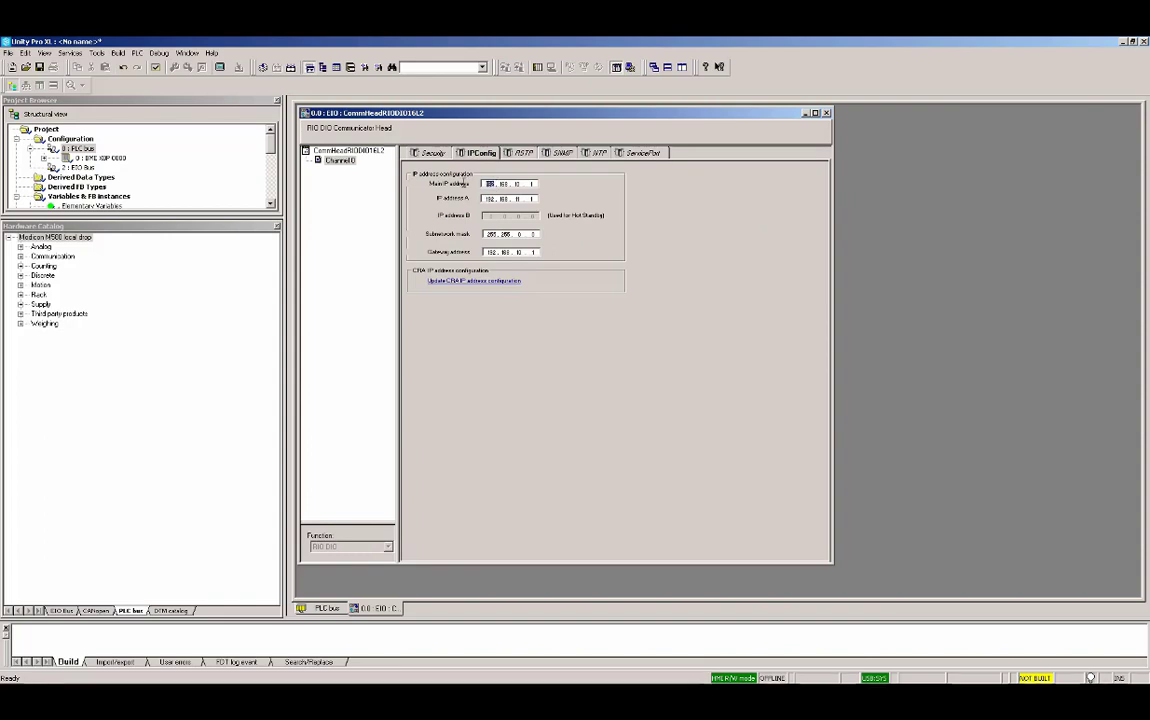
type("10 . 151 . ")
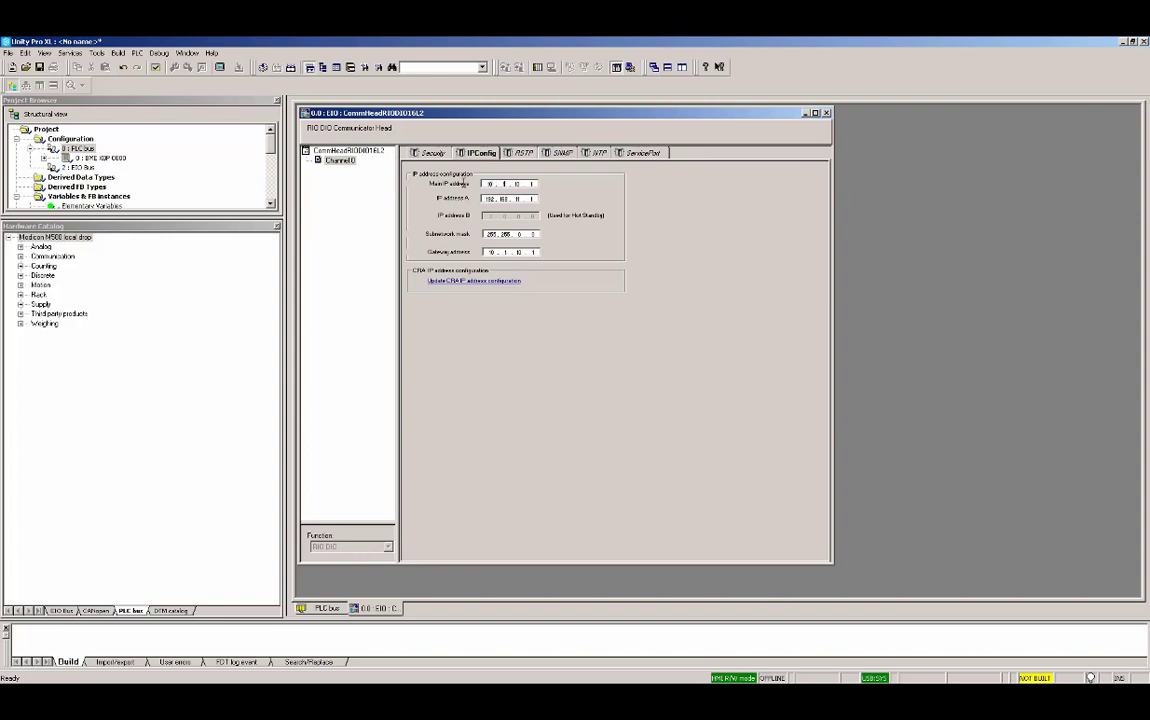
type("10 . 101")
left_click(462, 200)
type("10 . 151 . 10 . 10")
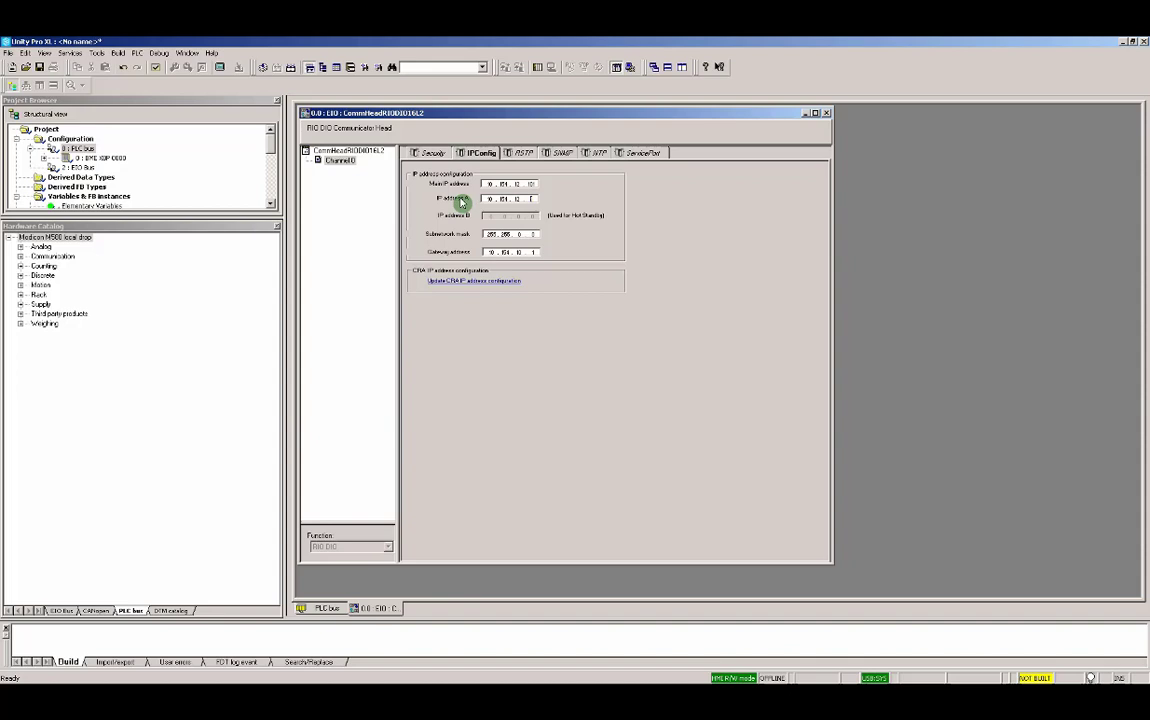
type("2")
left_click(520, 234)
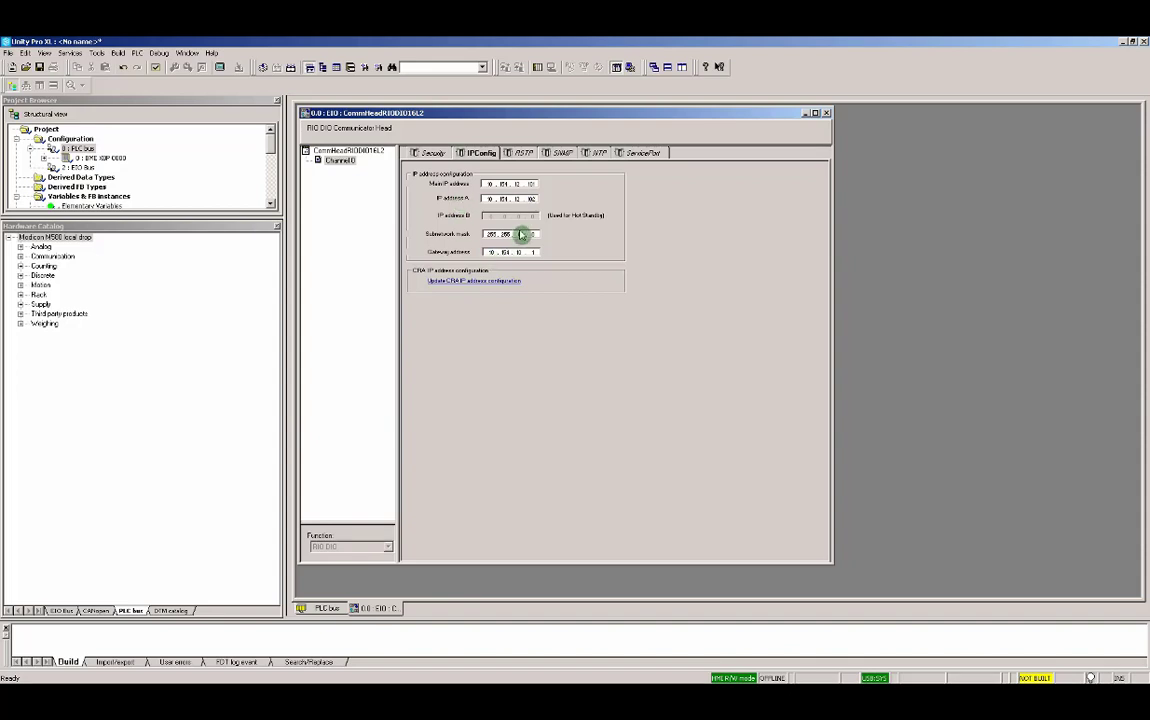
type("255 .")
left_click(522, 252)
type("12")
left_click(547, 256)
Review the service port settings, then close the port configuration and accept the modifications.
left_click(645, 154)
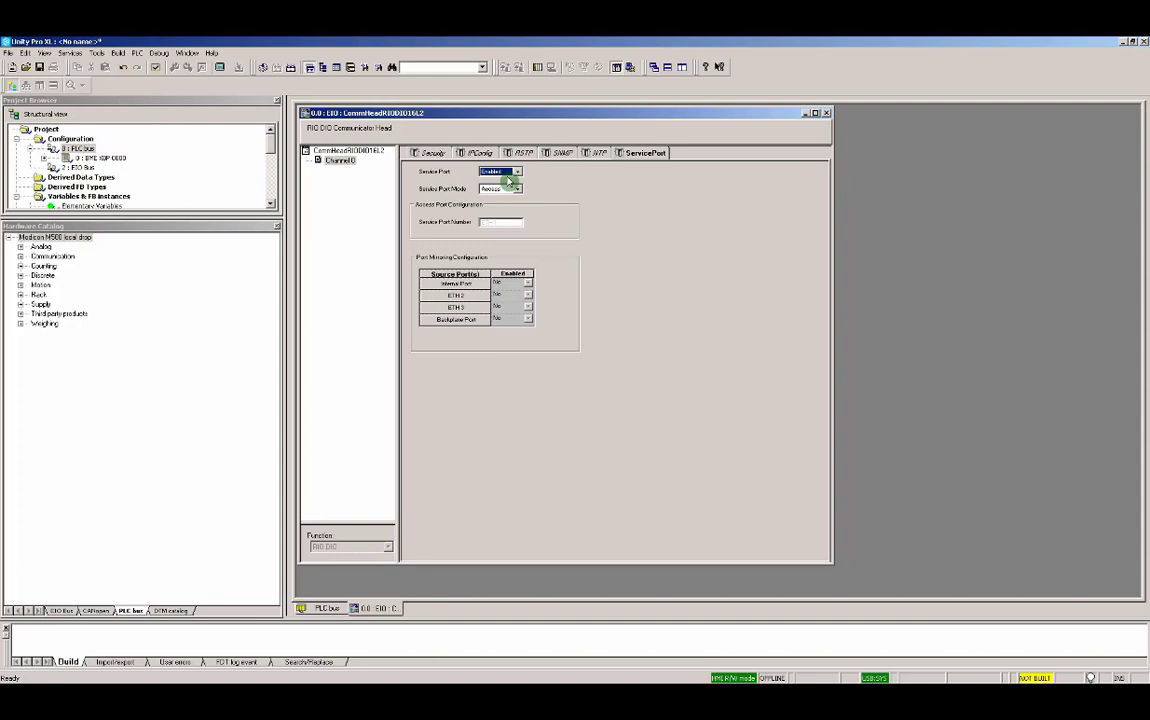
left_click(827, 113)
left_click(541, 391)
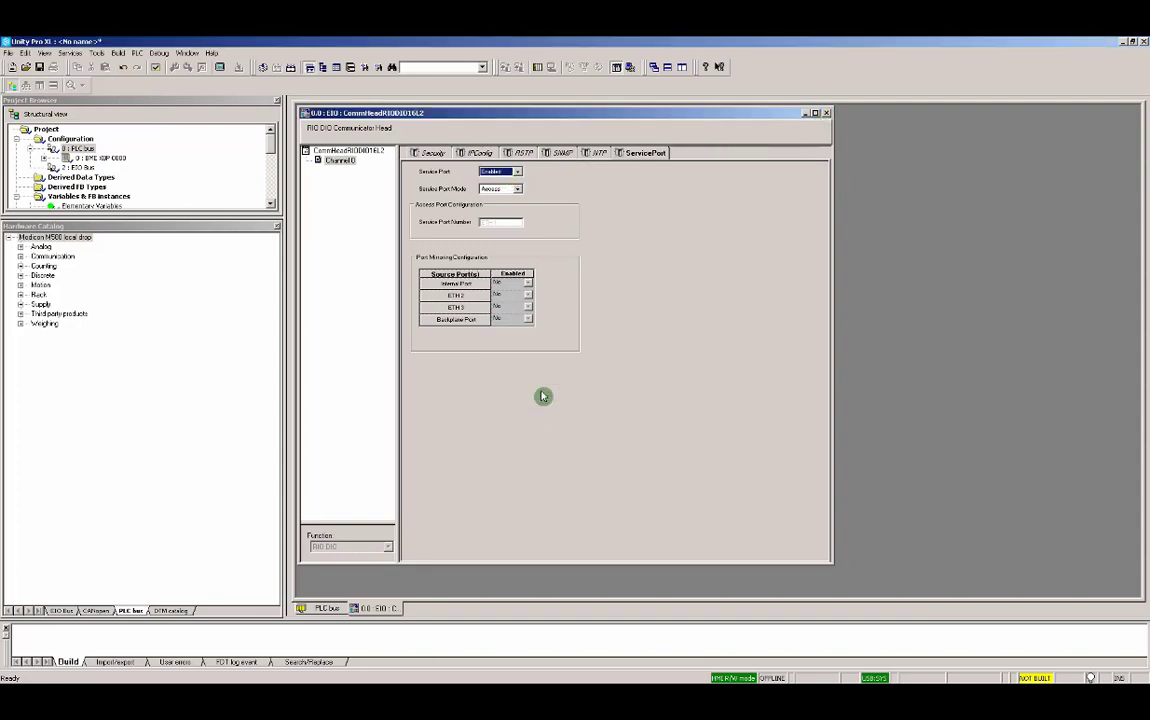
In the DTM Browser, give BMEP58_ECPU_EXT source IP 10.154.12.100 and apply it.
left_click(99, 54)
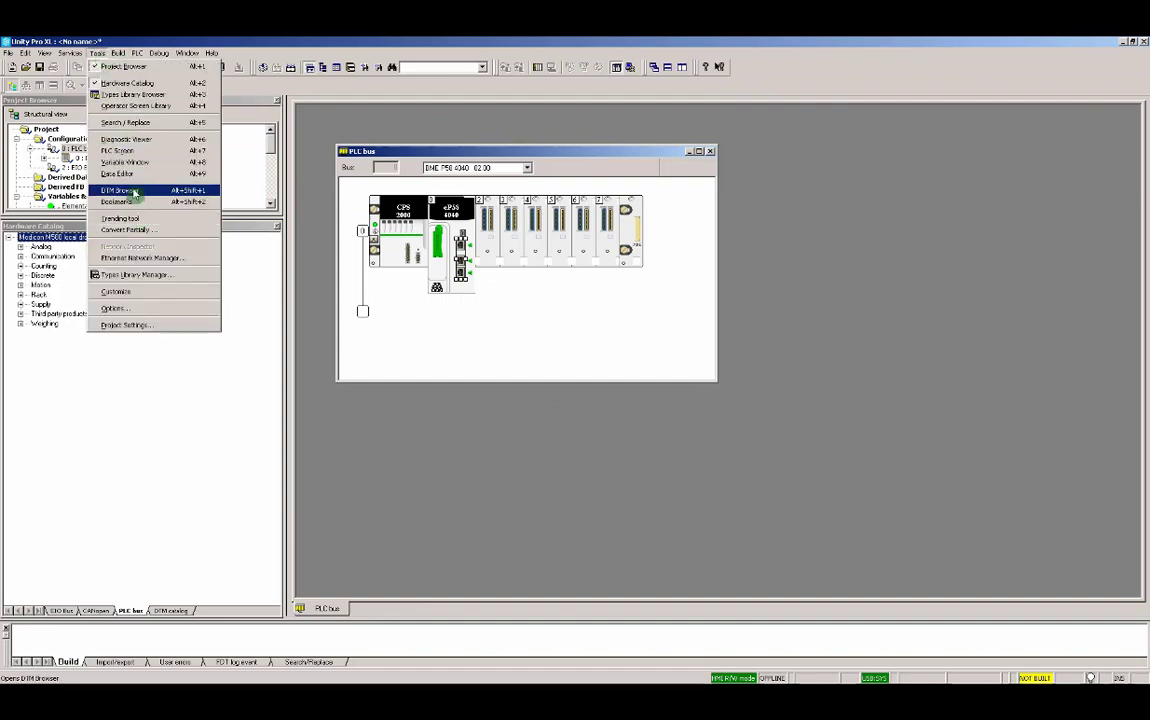
left_click(130, 191)
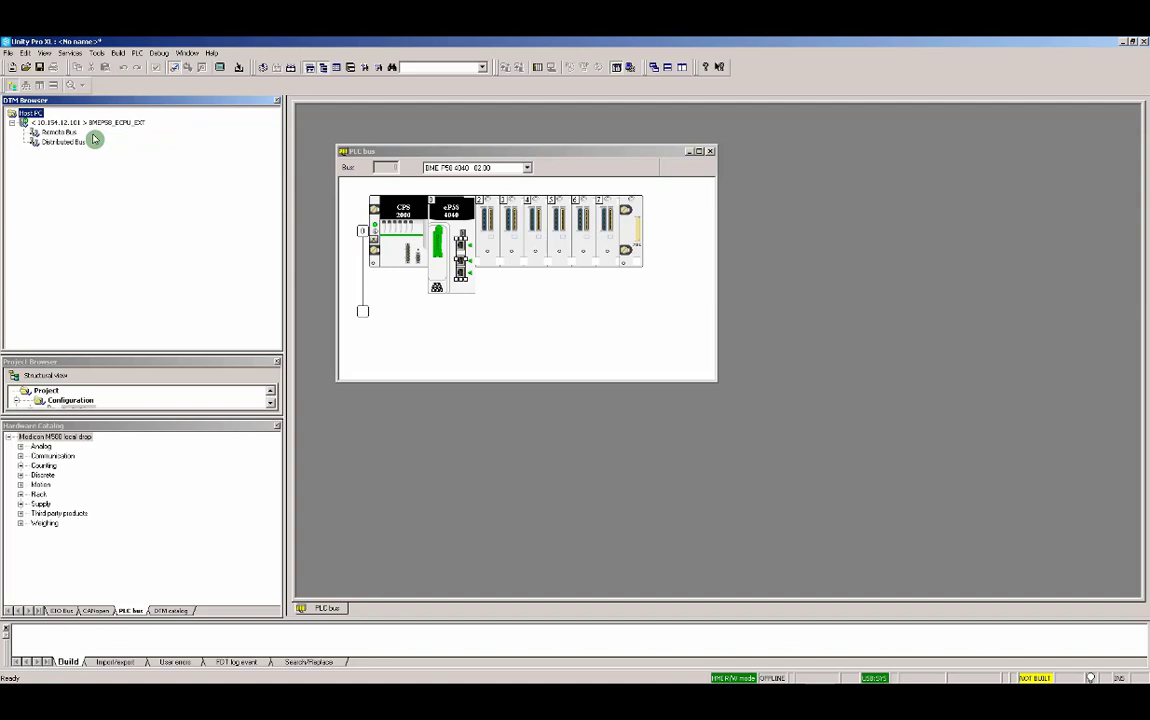
double_click(77, 122)
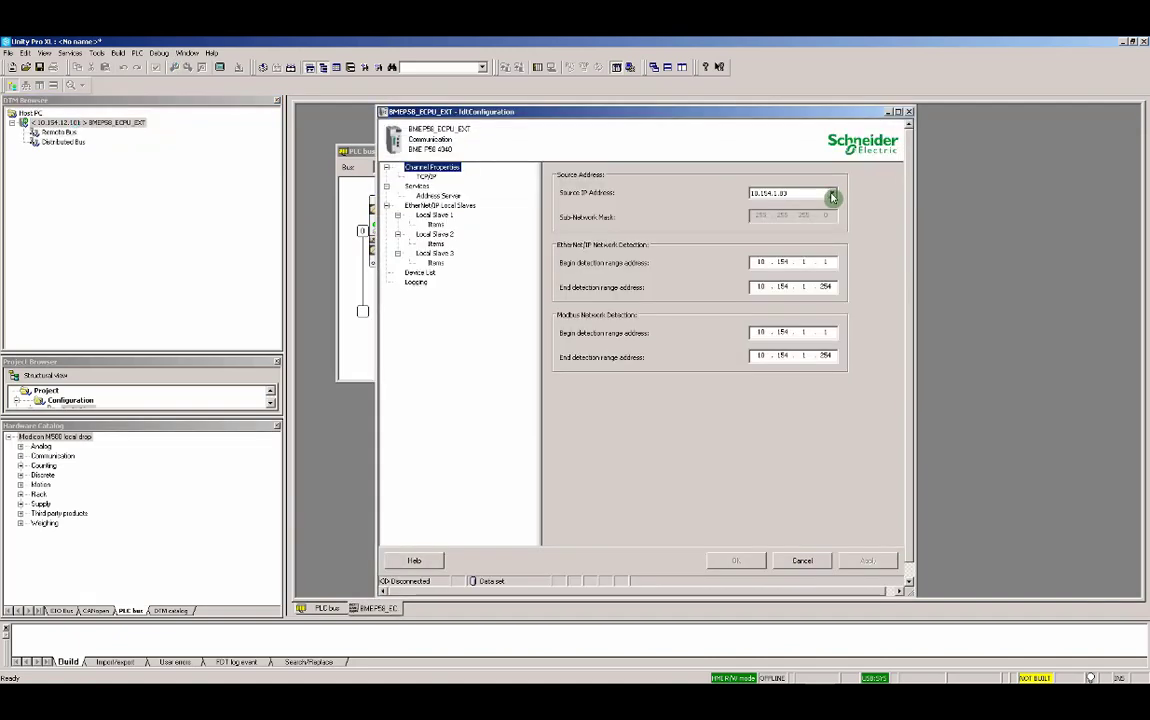
left_click(832, 195)
left_click(801, 215)
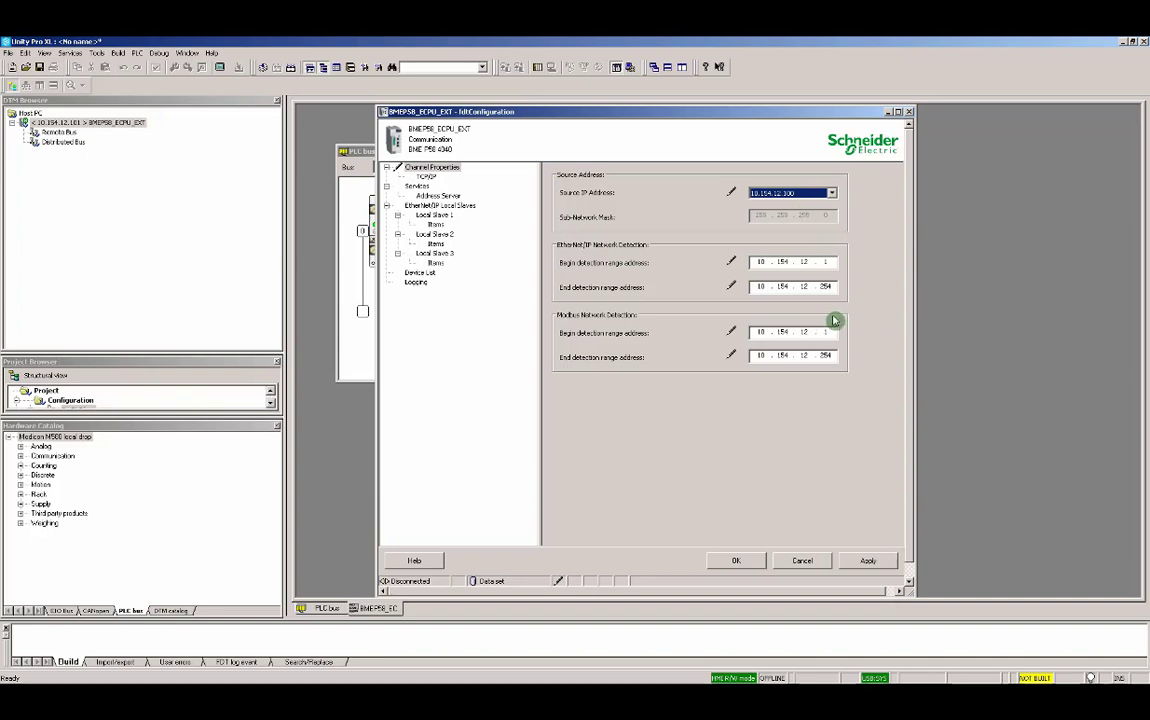
left_click(868, 563)
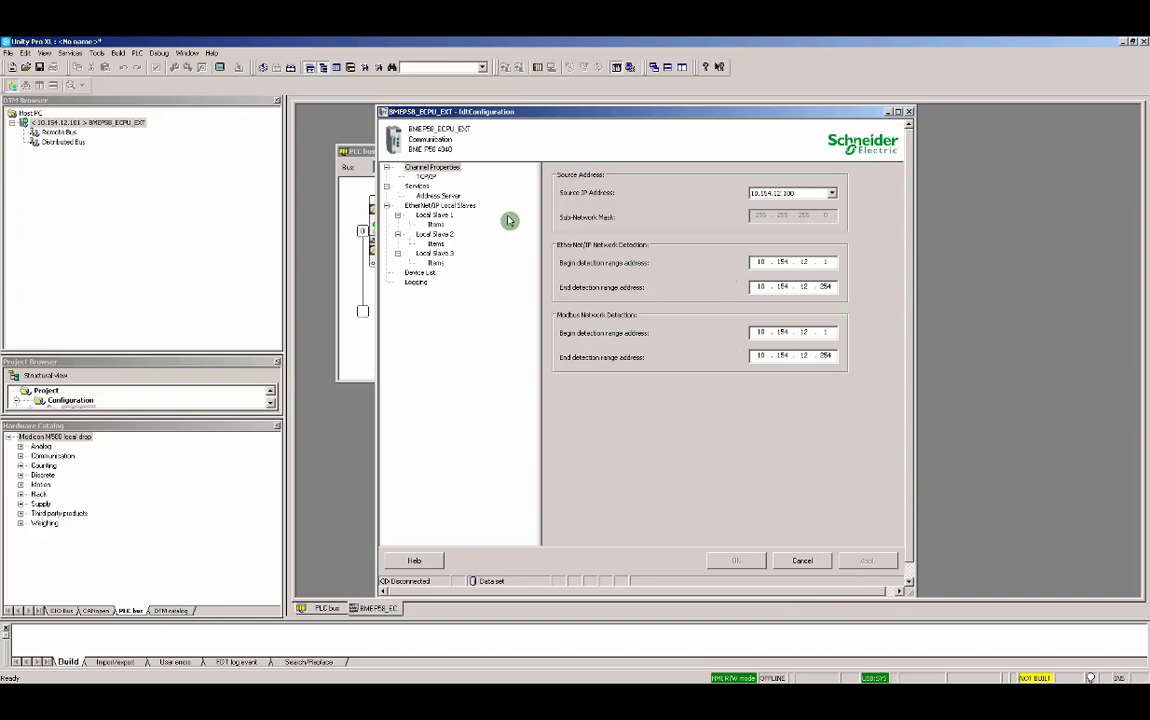
Set Local Slave 1 to Enabled with Outputs and Inputs sizes of 500 bytes, then apply.
left_click(435, 216)
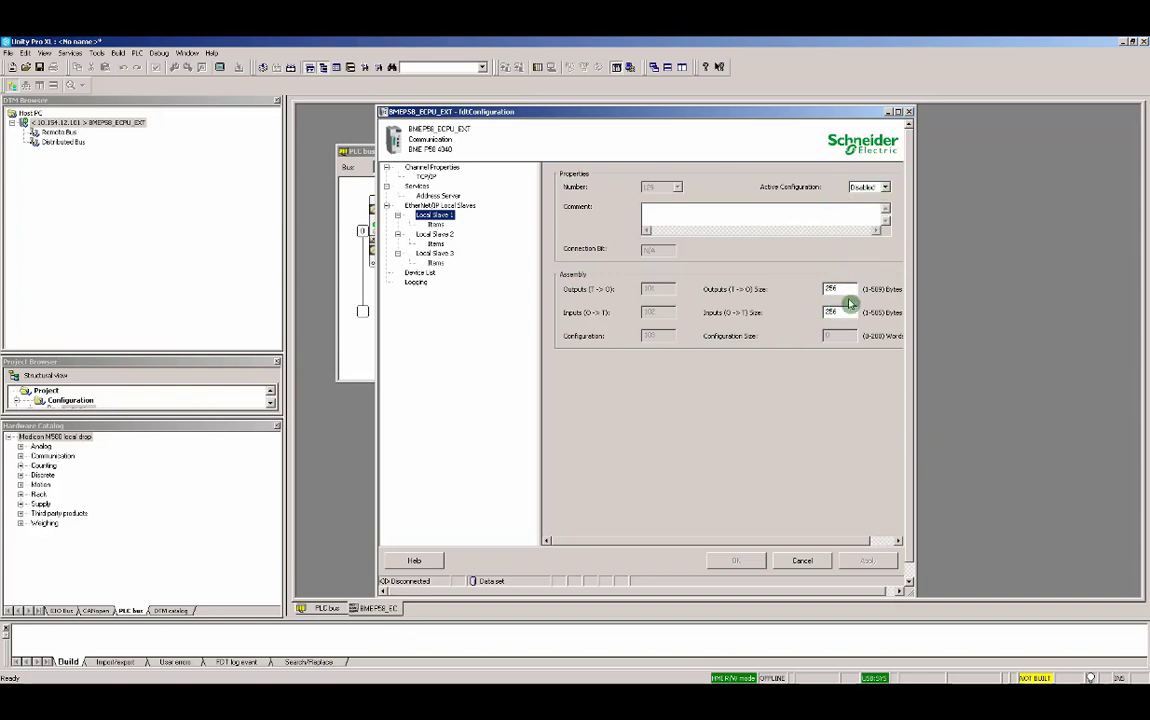
left_click(885, 187)
left_click(880, 209)
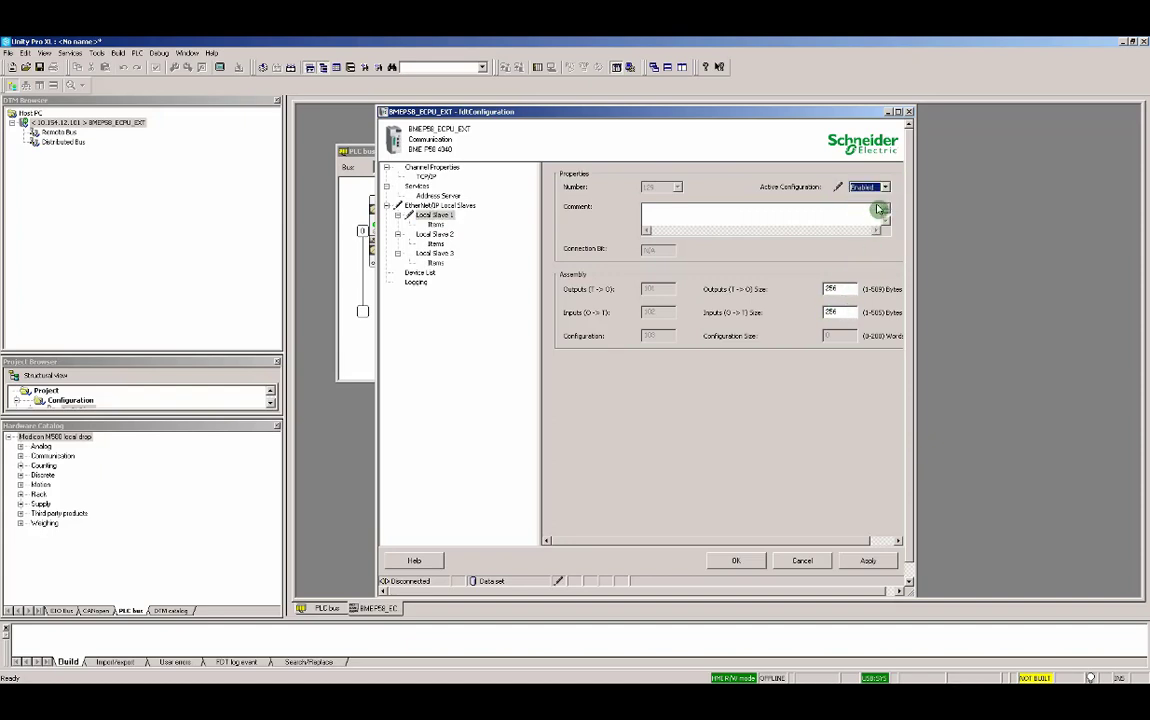
left_click(898, 111)
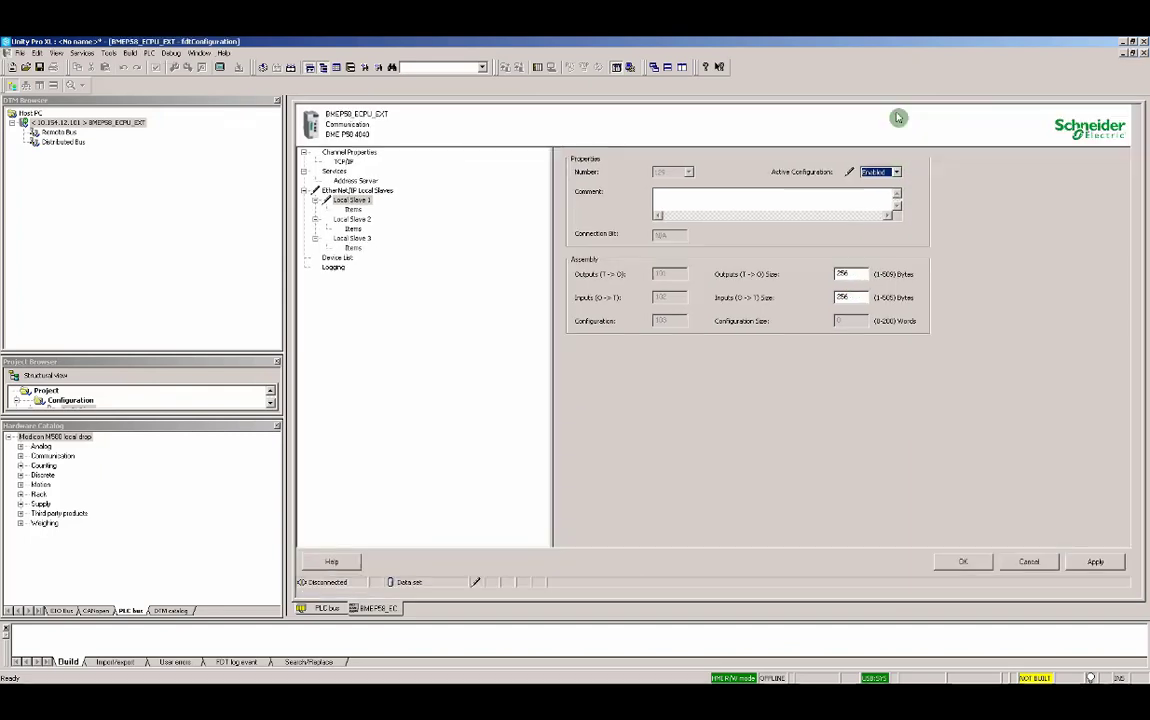
key("Tab")
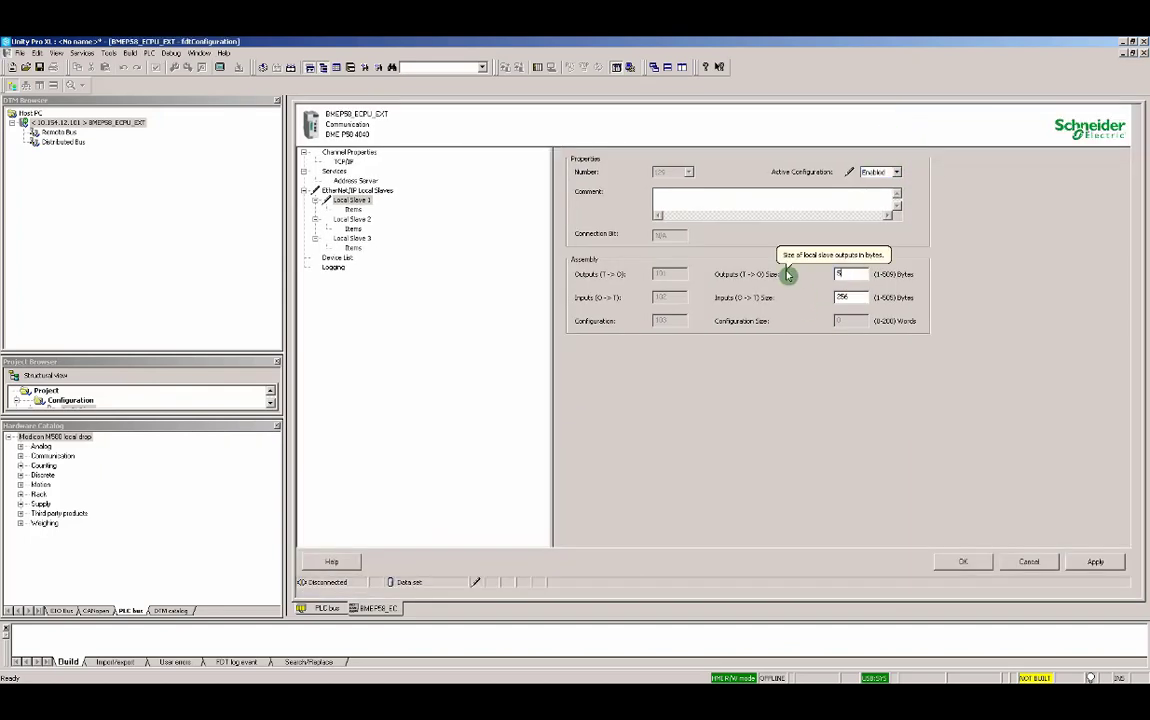
type("500")
key("Tab")
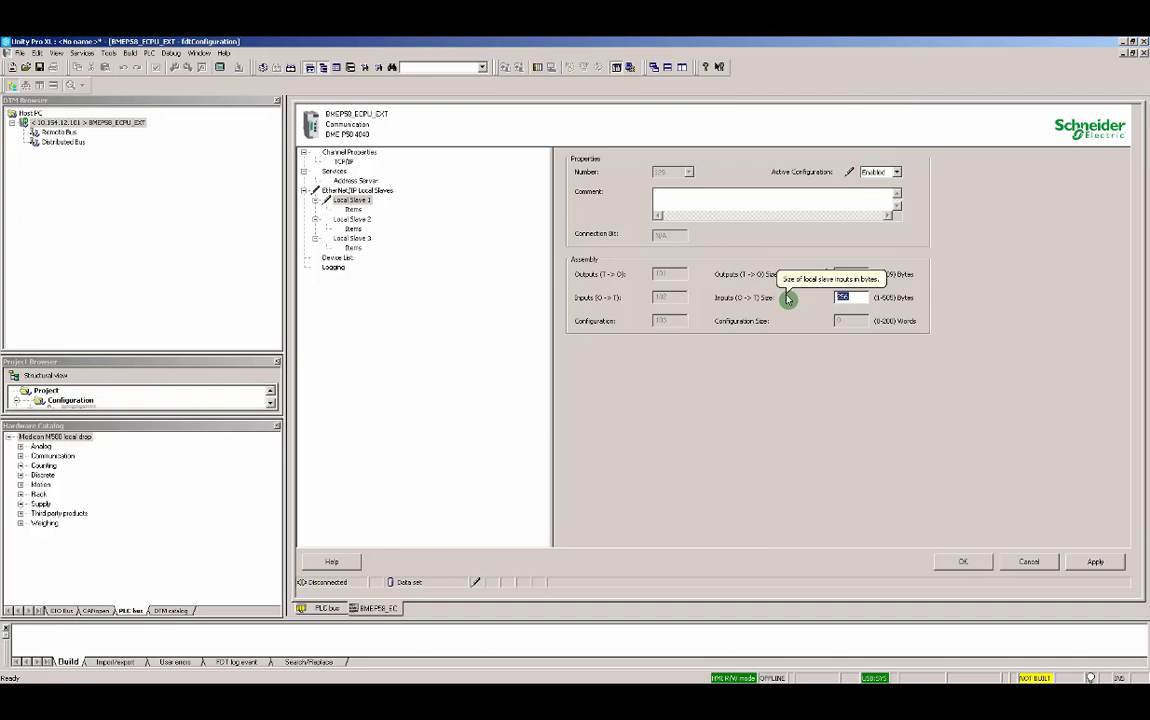
type("500")
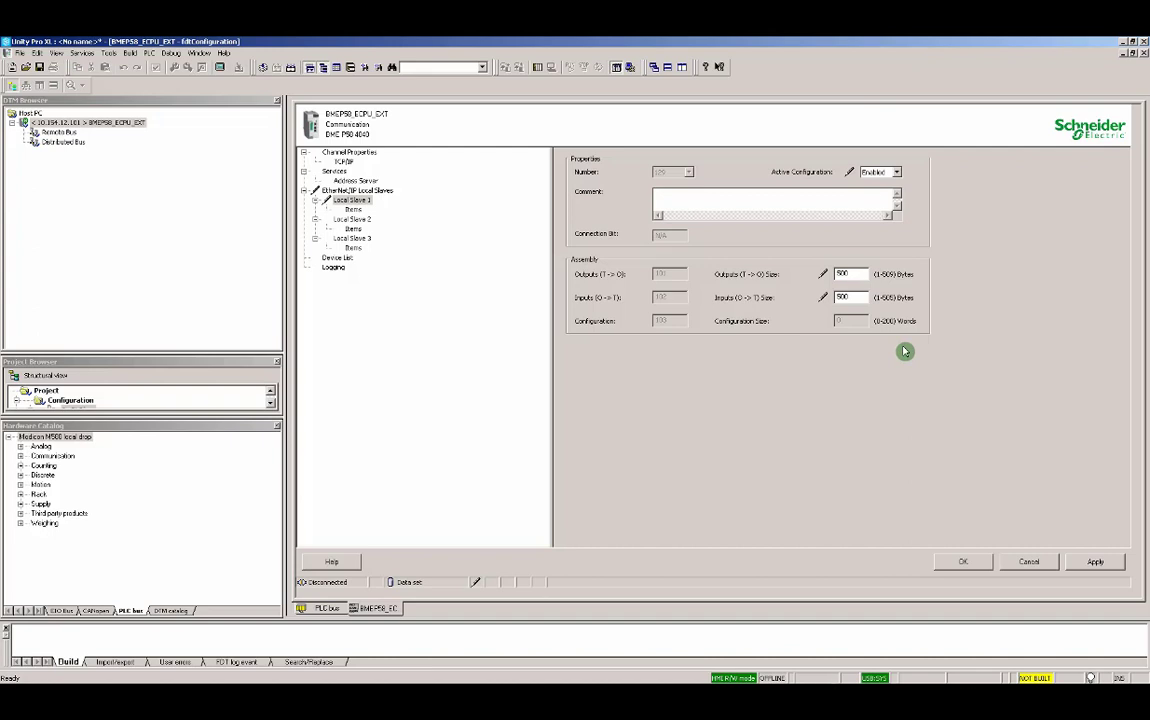
left_click(1092, 561)
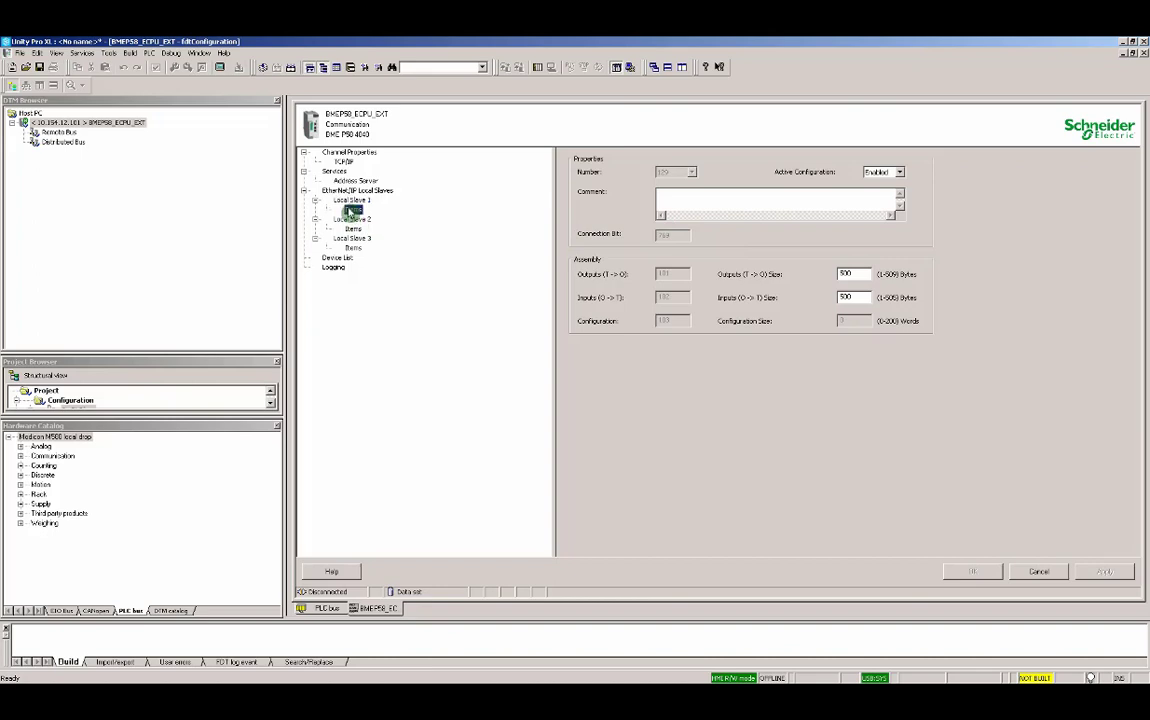
Define all Local Slave 1 input rows as a single INT array item named 'in'.
left_click(352, 210)
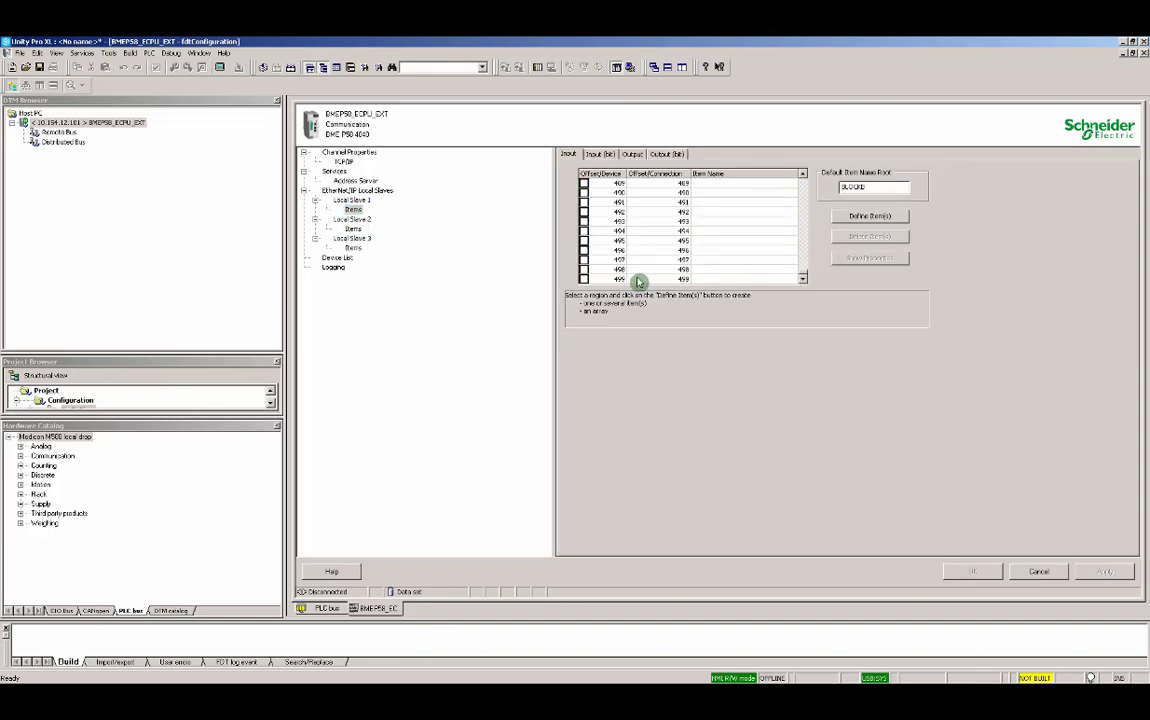
key("ctrl+a")
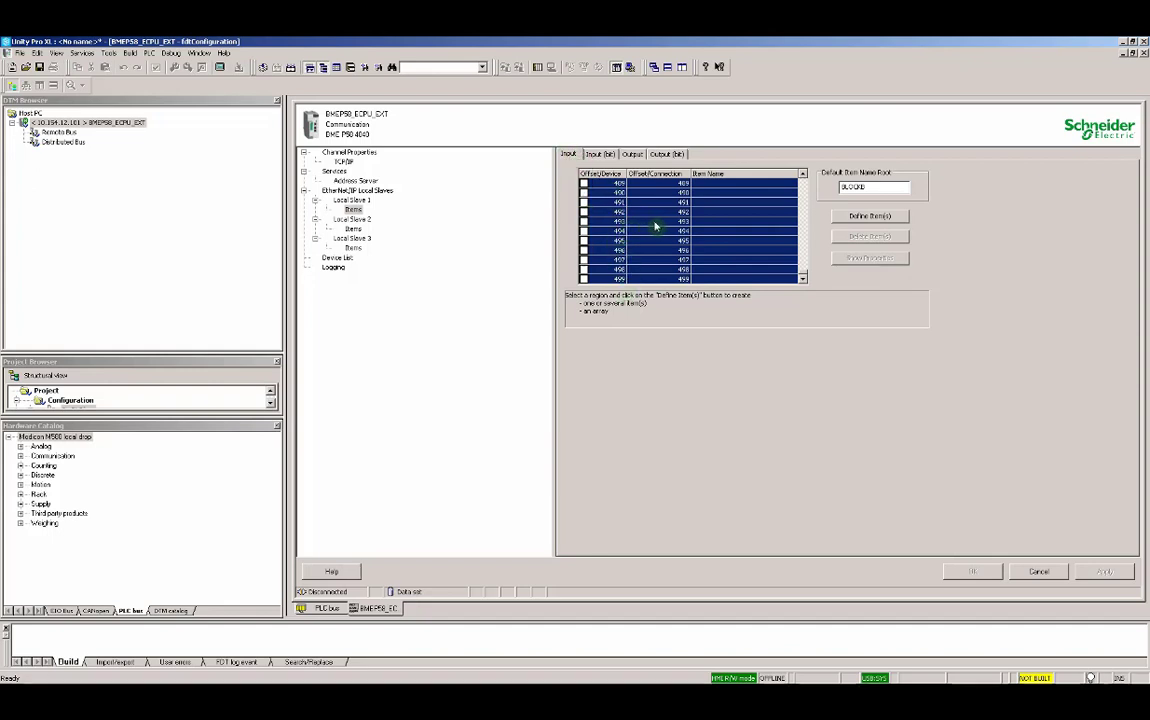
left_click(870, 216)
left_click(648, 334)
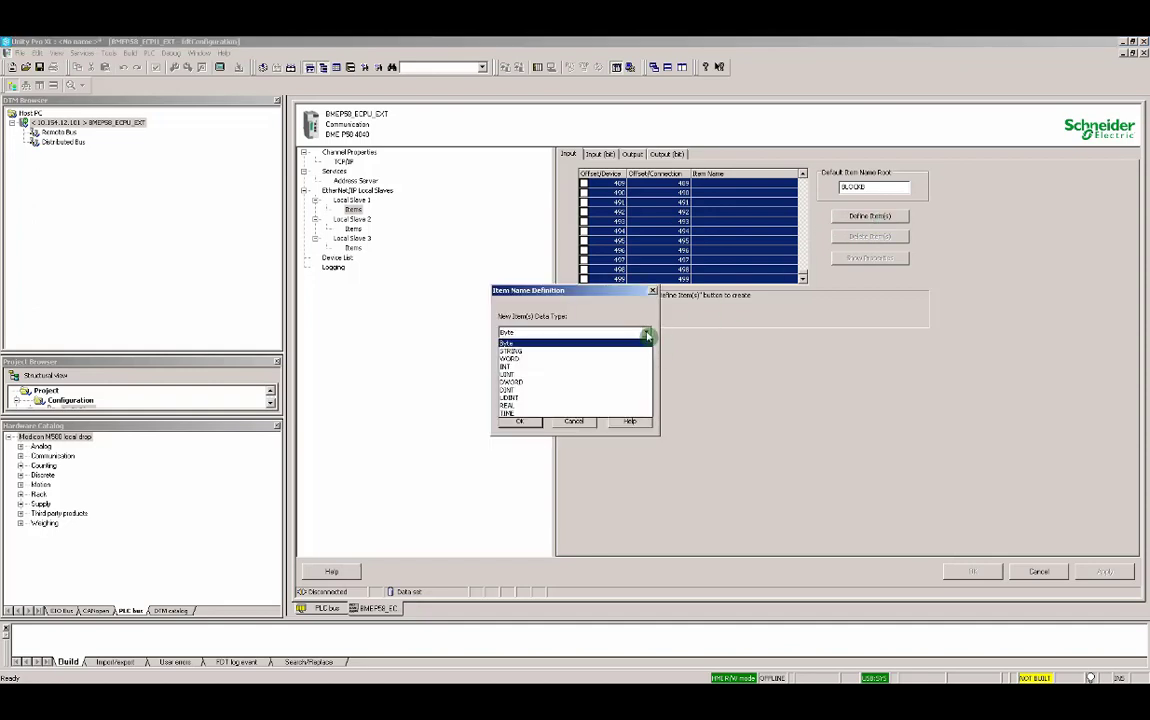
left_click(508, 367)
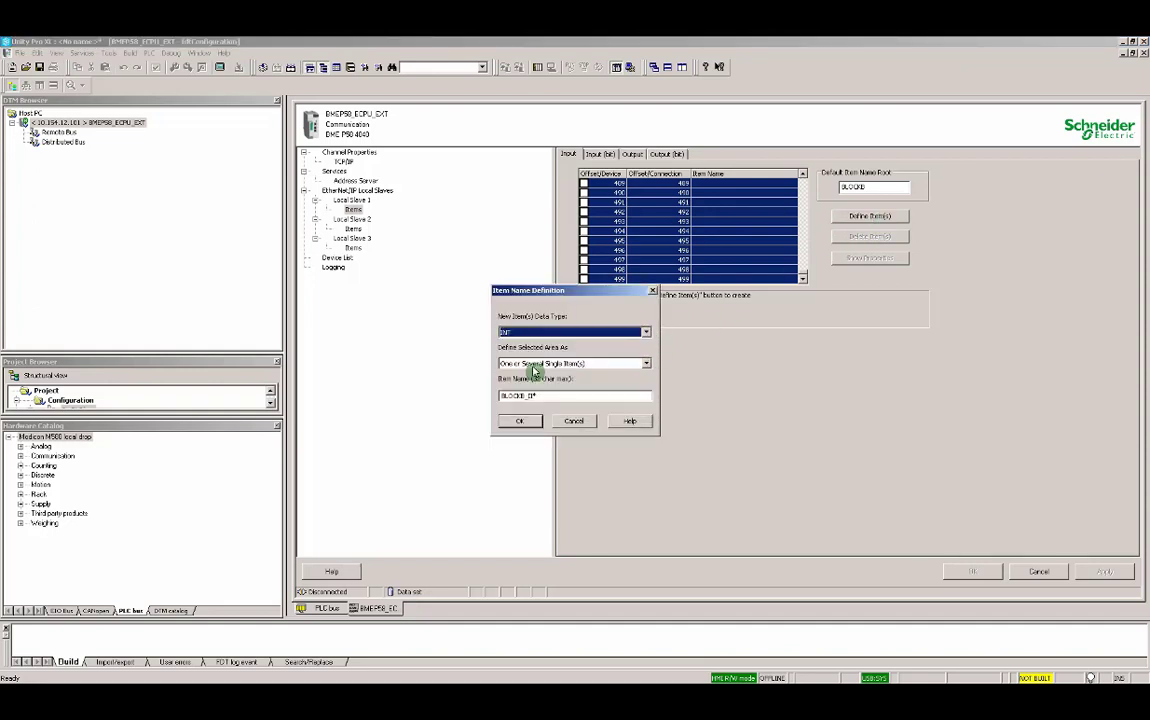
left_click(646, 364)
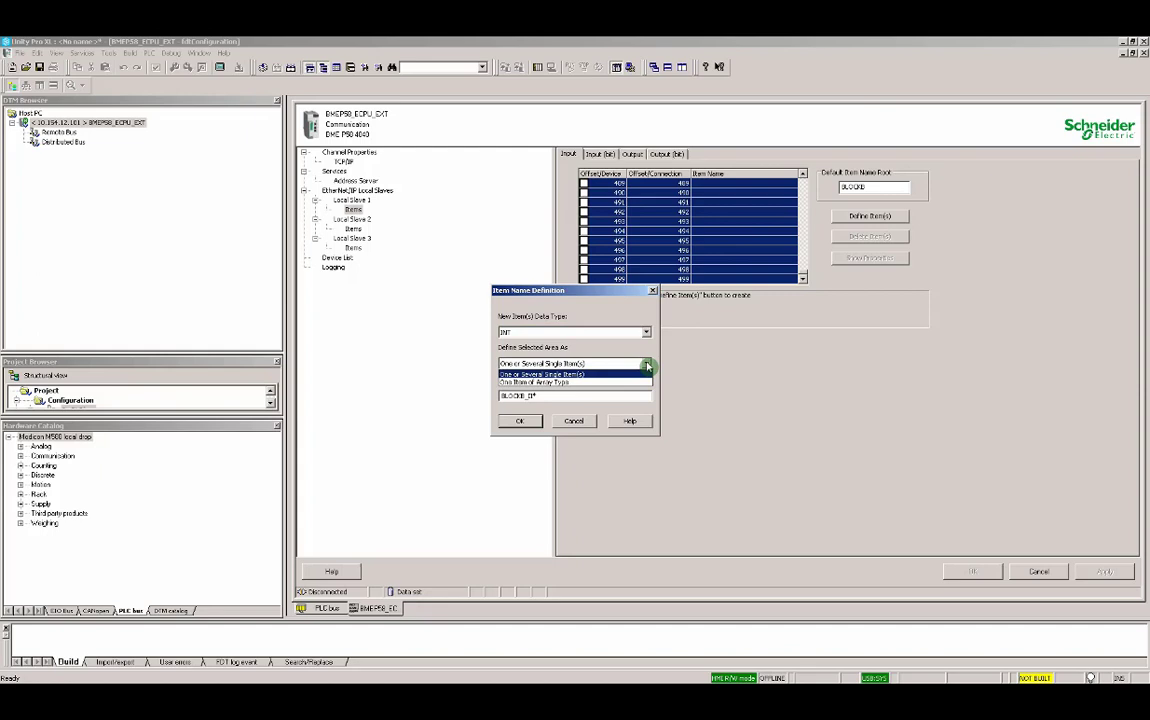
left_click(548, 383)
key("Tab")
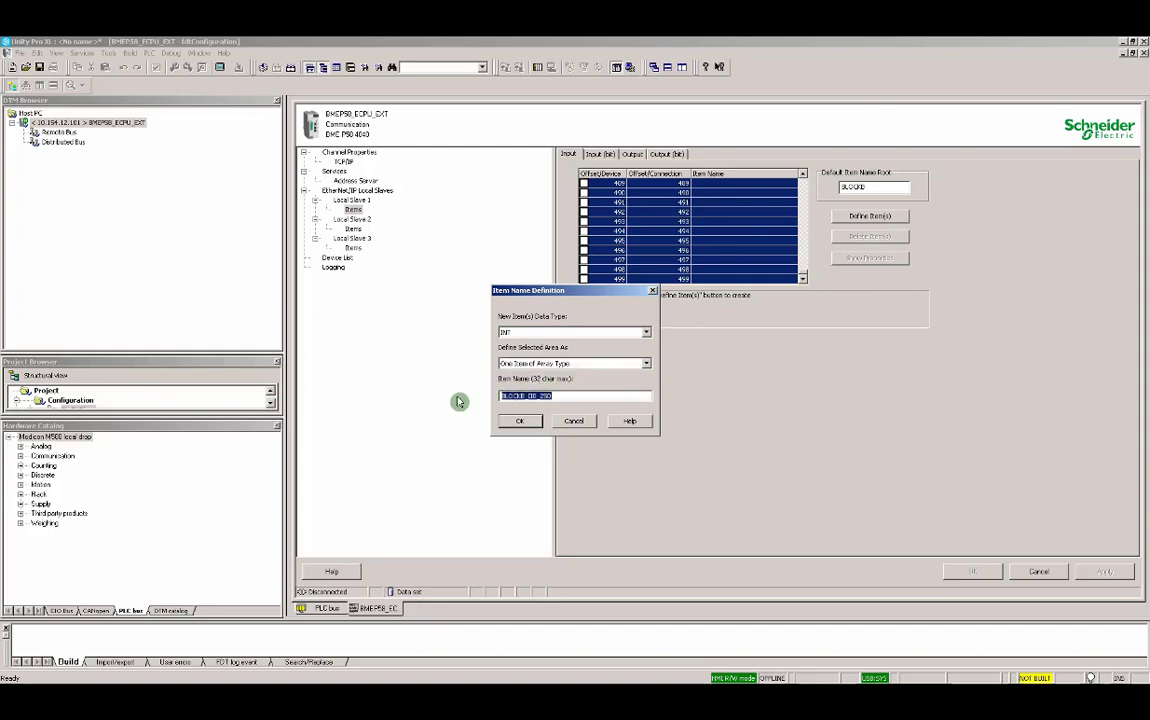
type("in")
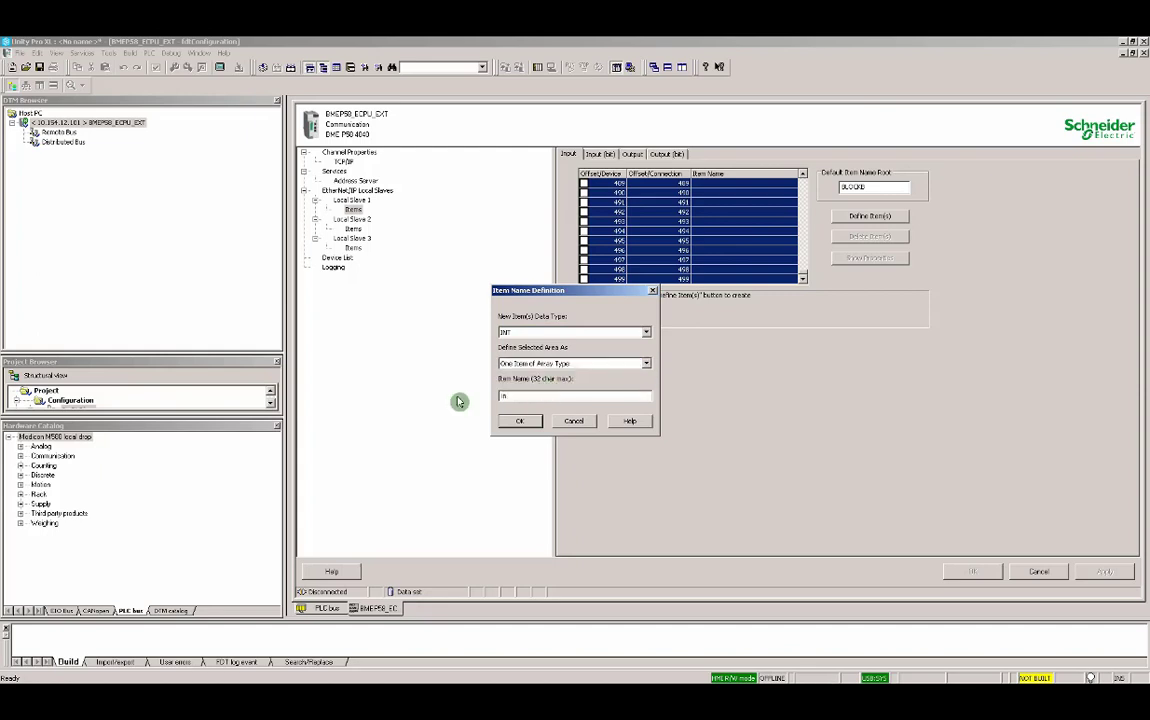
left_click(522, 422)
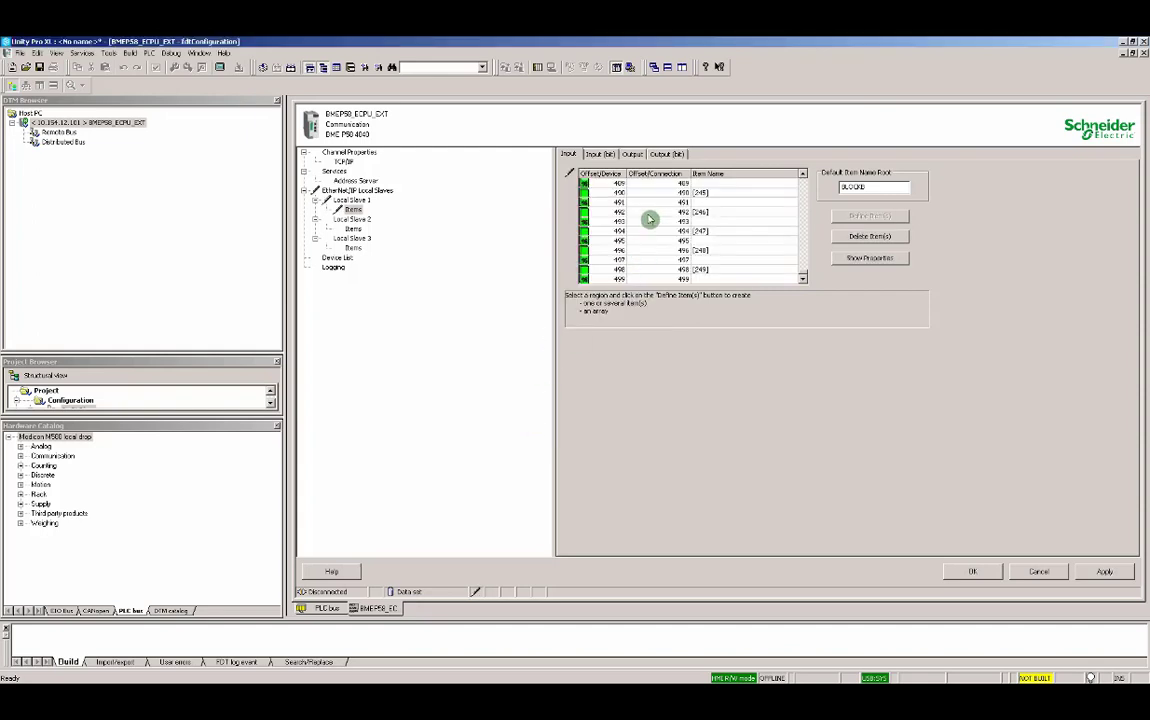
left_click(632, 154)
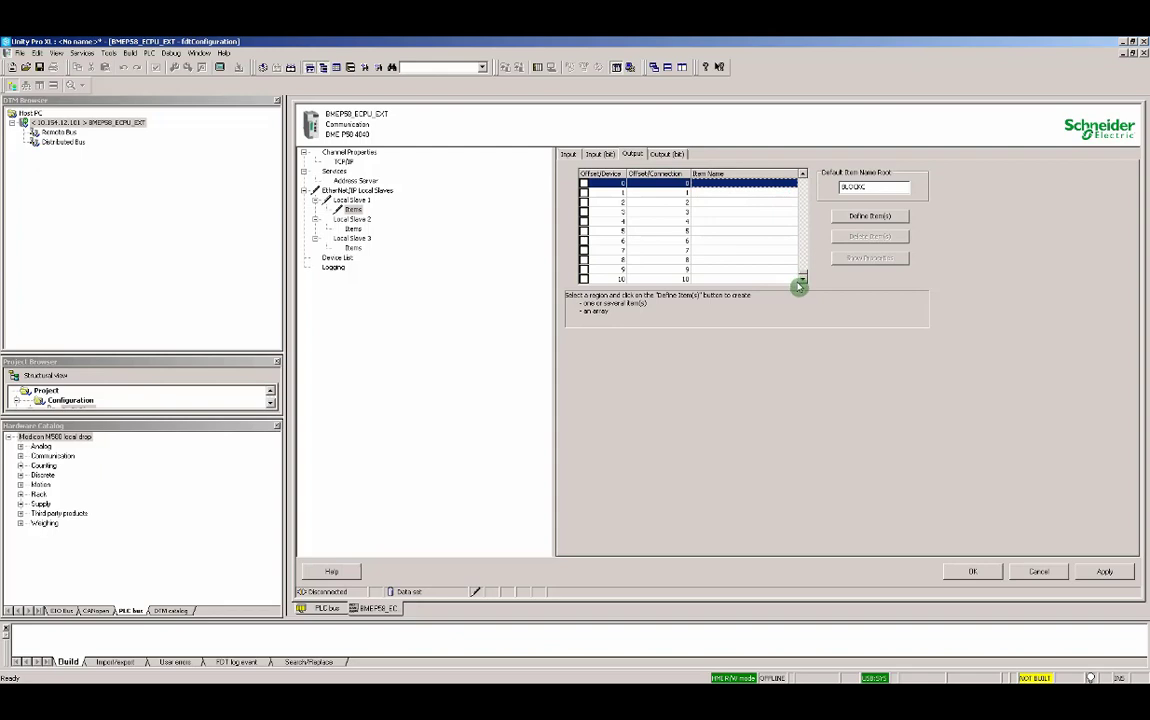
Define all output rows as a single INT array item named 'out' and apply.
left_click_drag(799, 287, 800, 285)
left_click(598, 275, "shift")
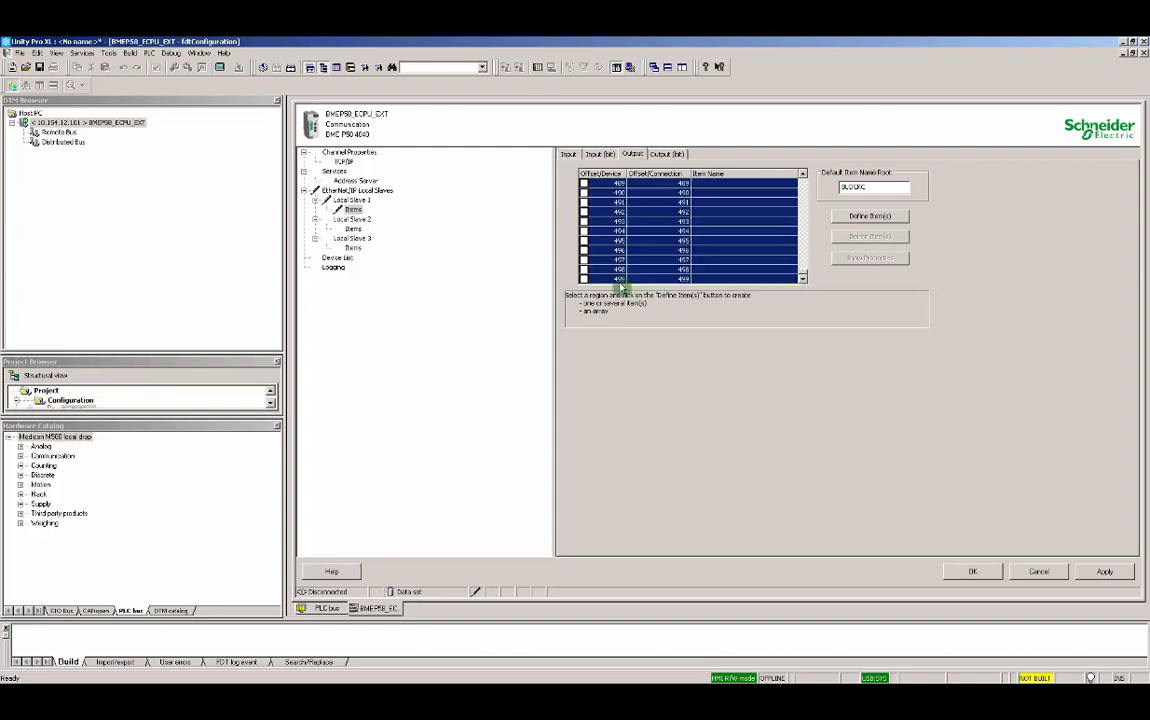
left_click(869, 218)
left_click(646, 332)
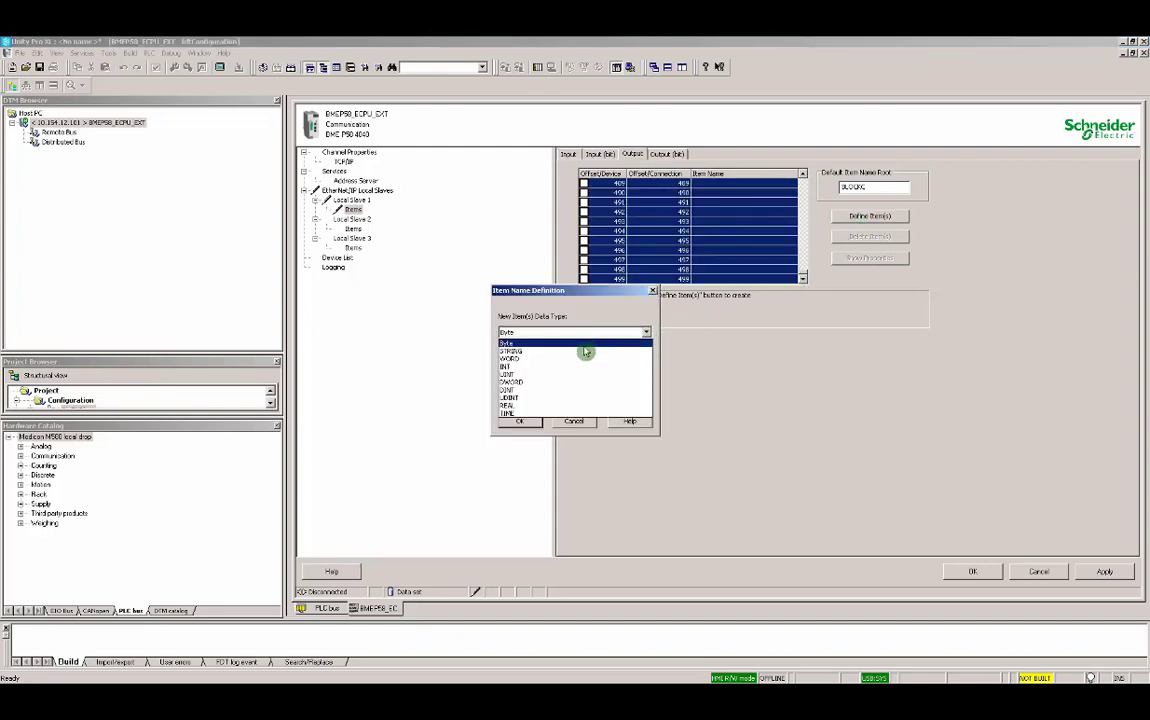
left_click(508, 366)
left_click(646, 363)
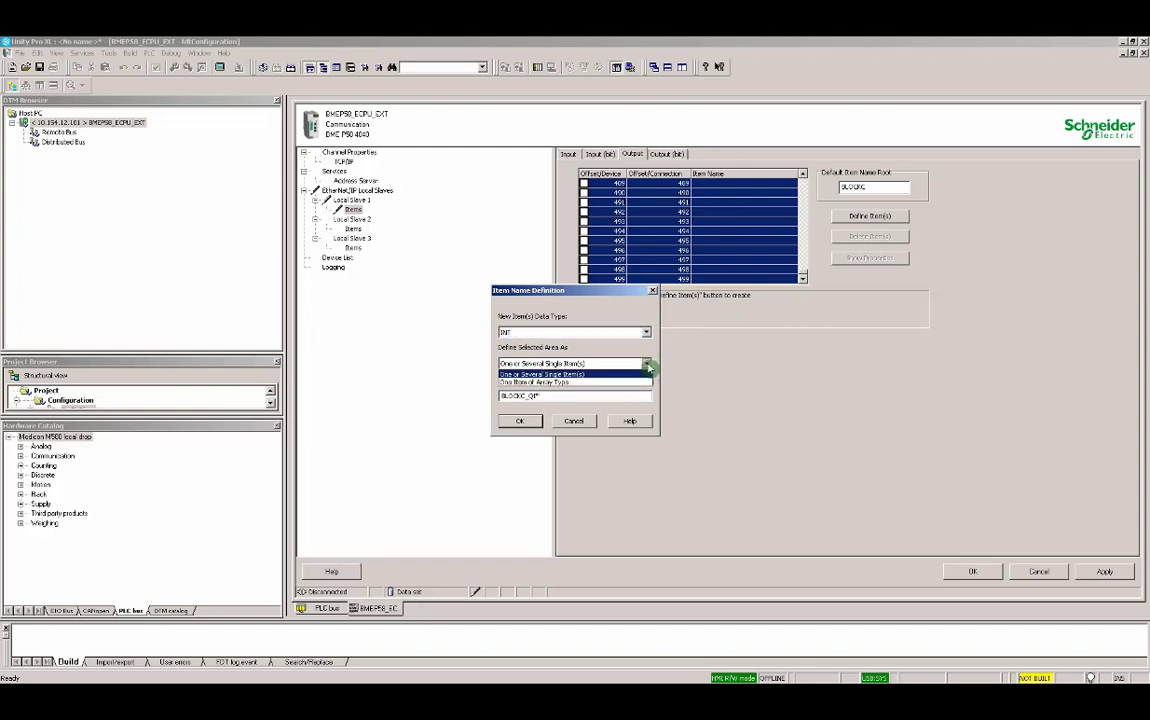
left_click(560, 382)
key("Tab")
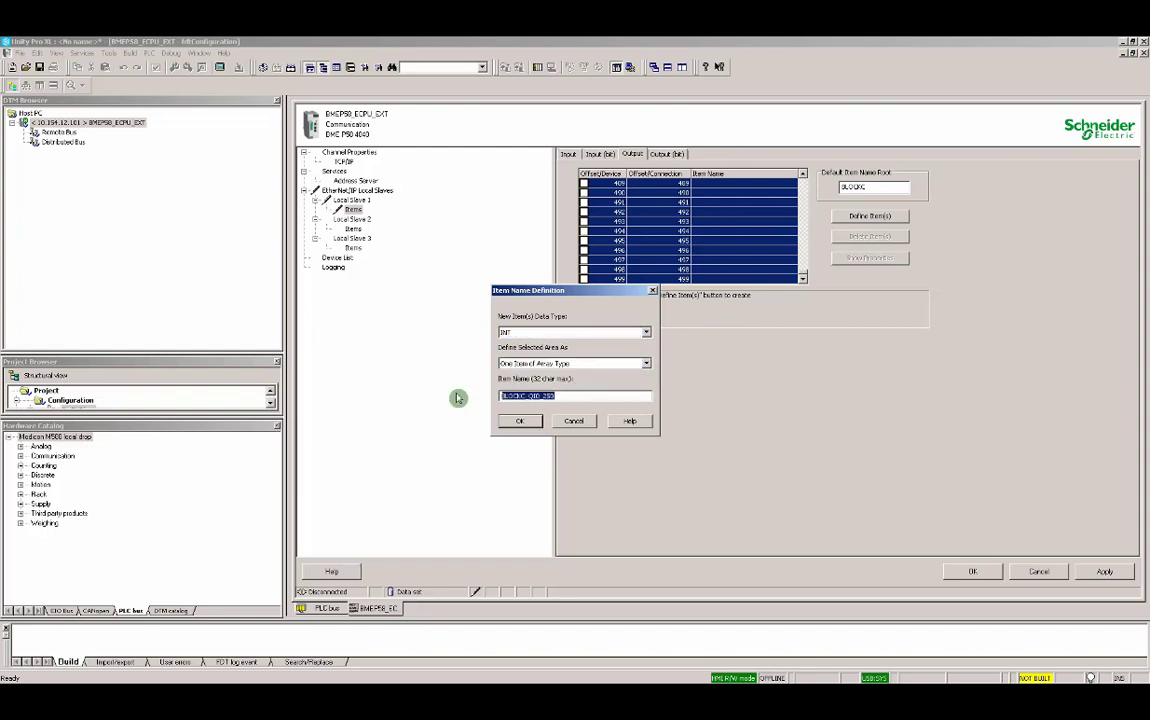
type("a")
type("ut")
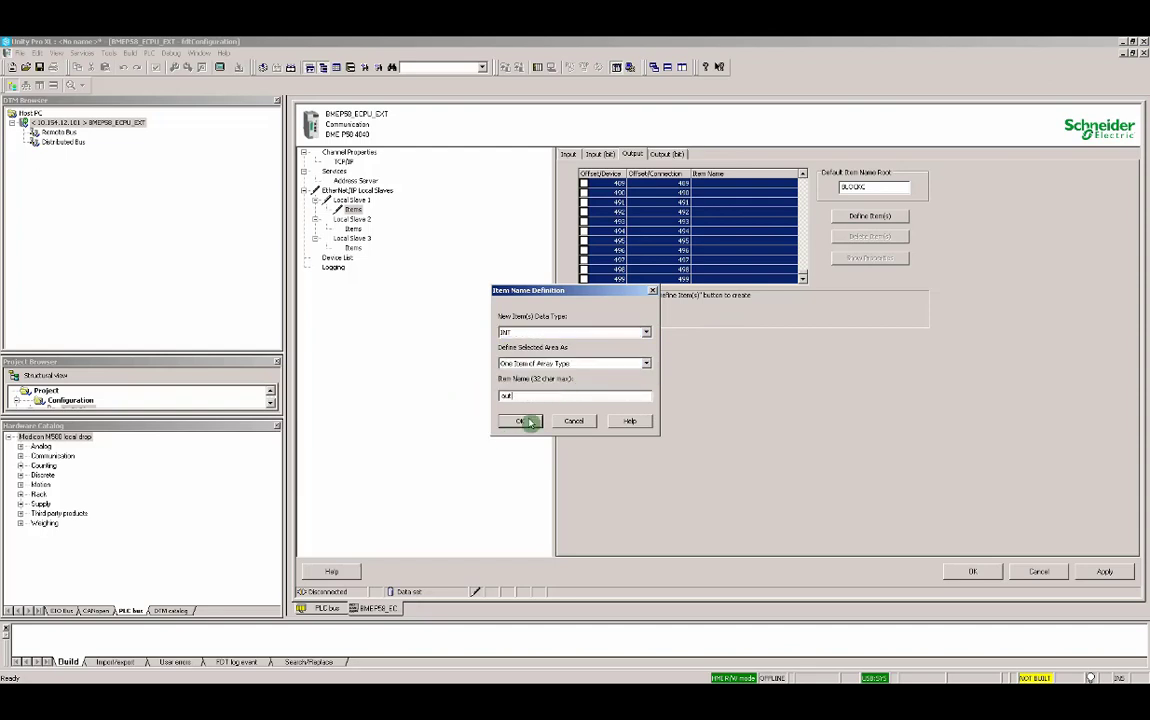
left_click(519, 420)
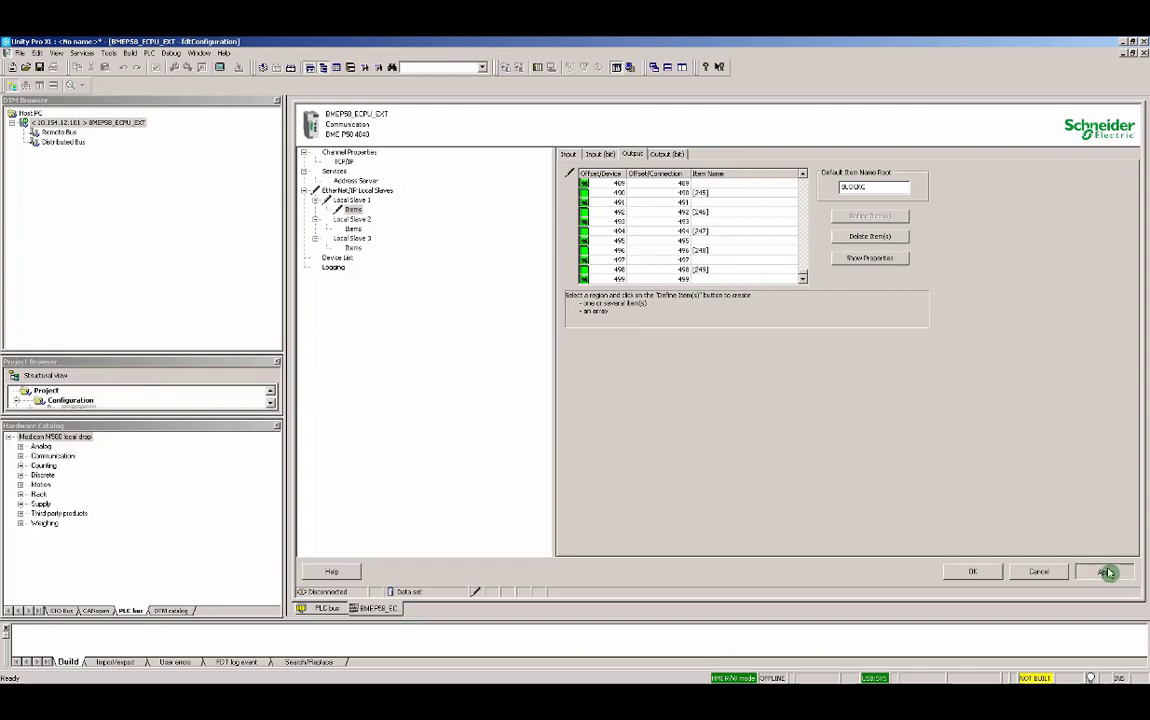
left_click(1106, 572)
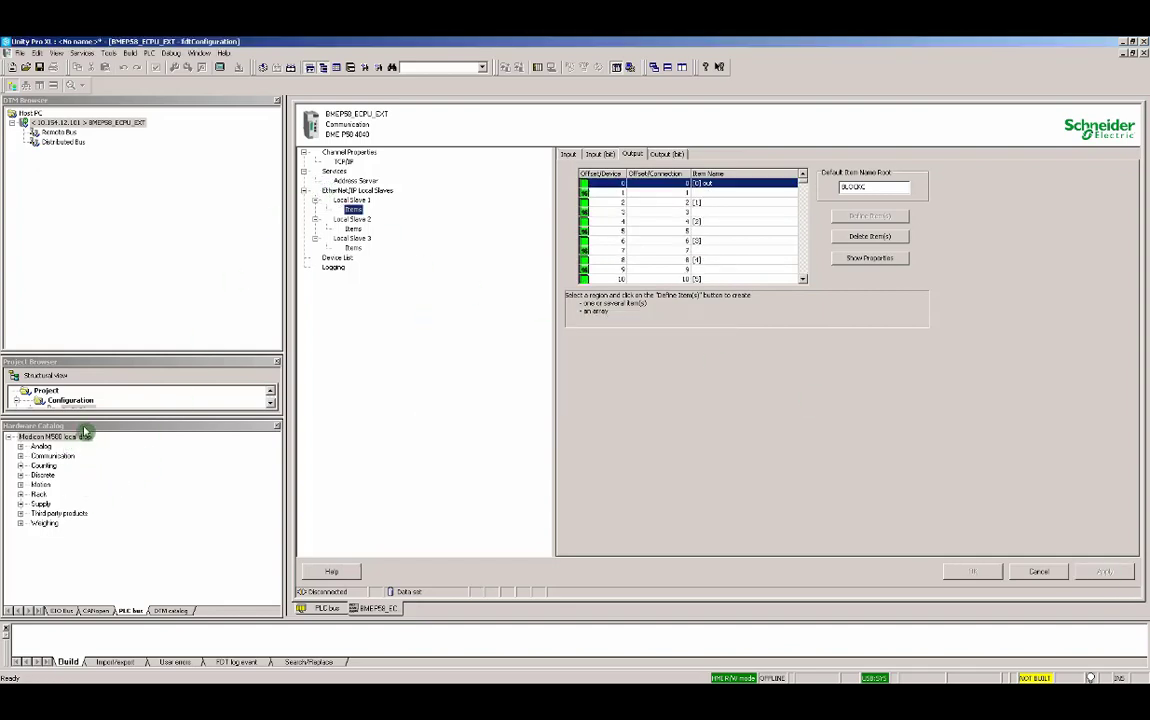
Open the project variables and inspect the local slave's in and out arrays.
left_click_drag(95, 353, 95, 187)
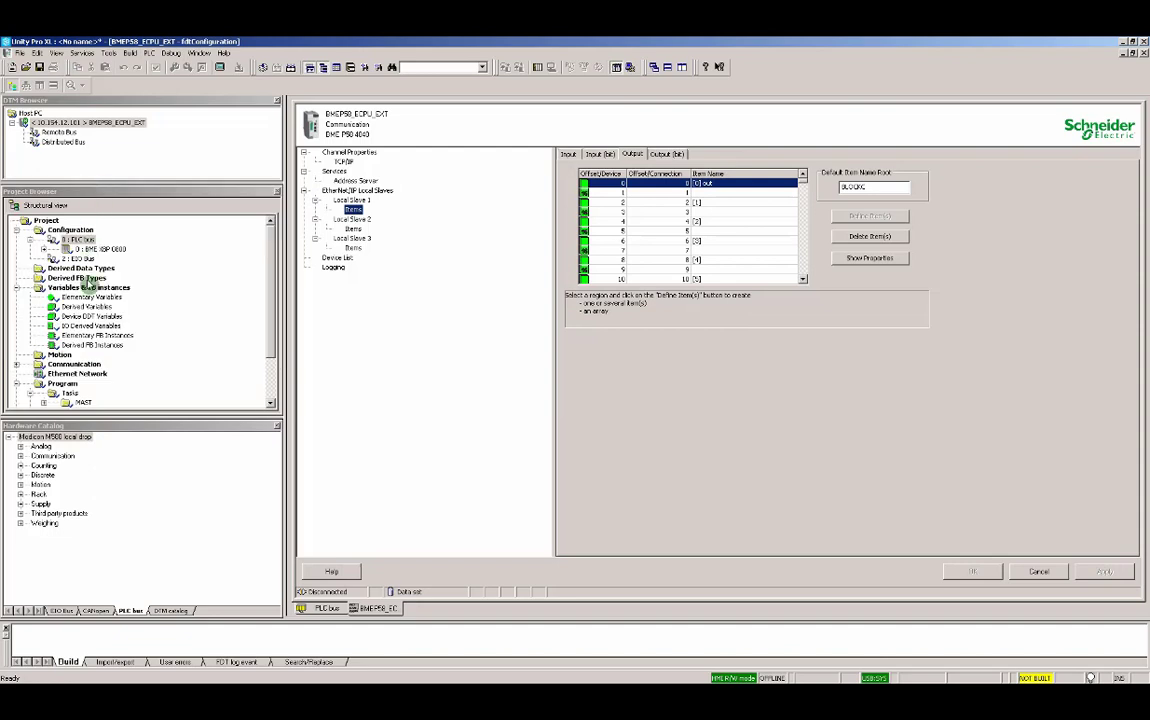
double_click(90, 288)
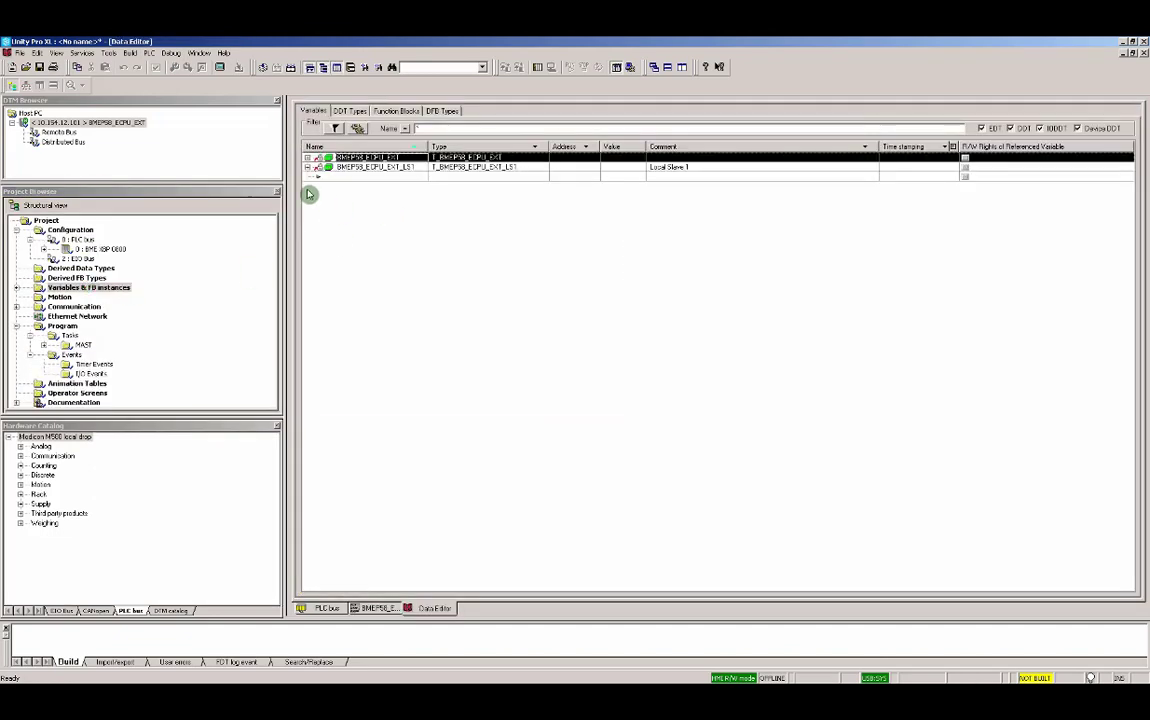
left_click(308, 167)
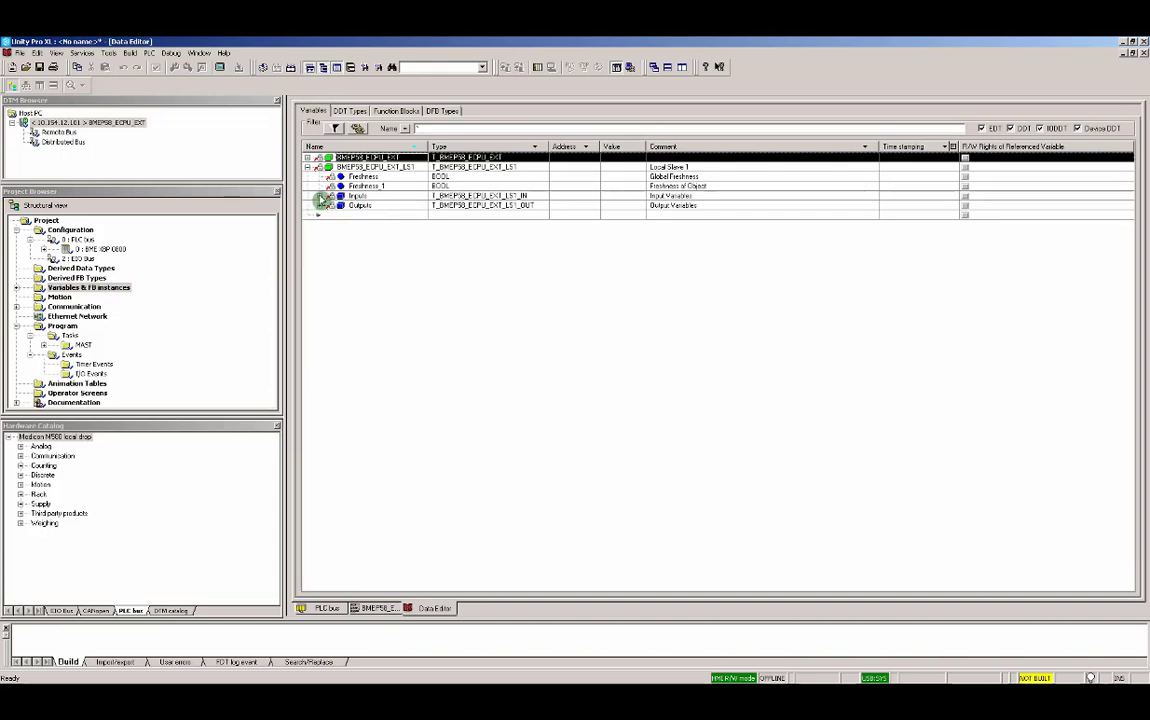
left_click(320, 197)
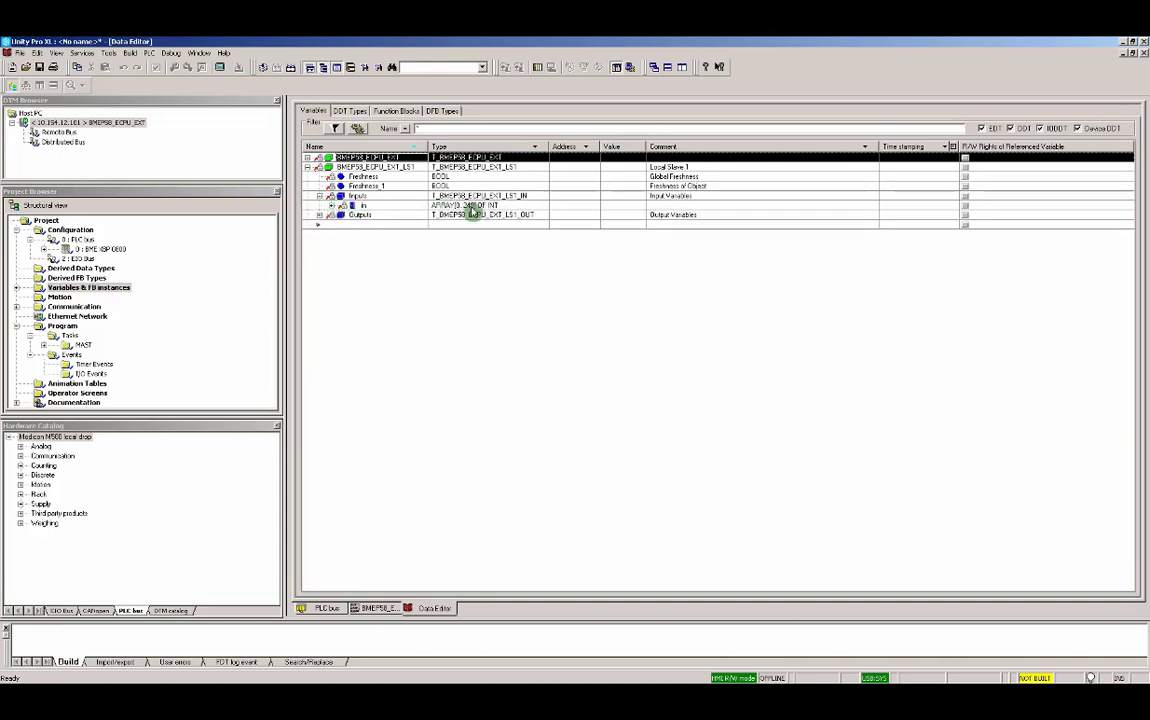
left_click(477, 206)
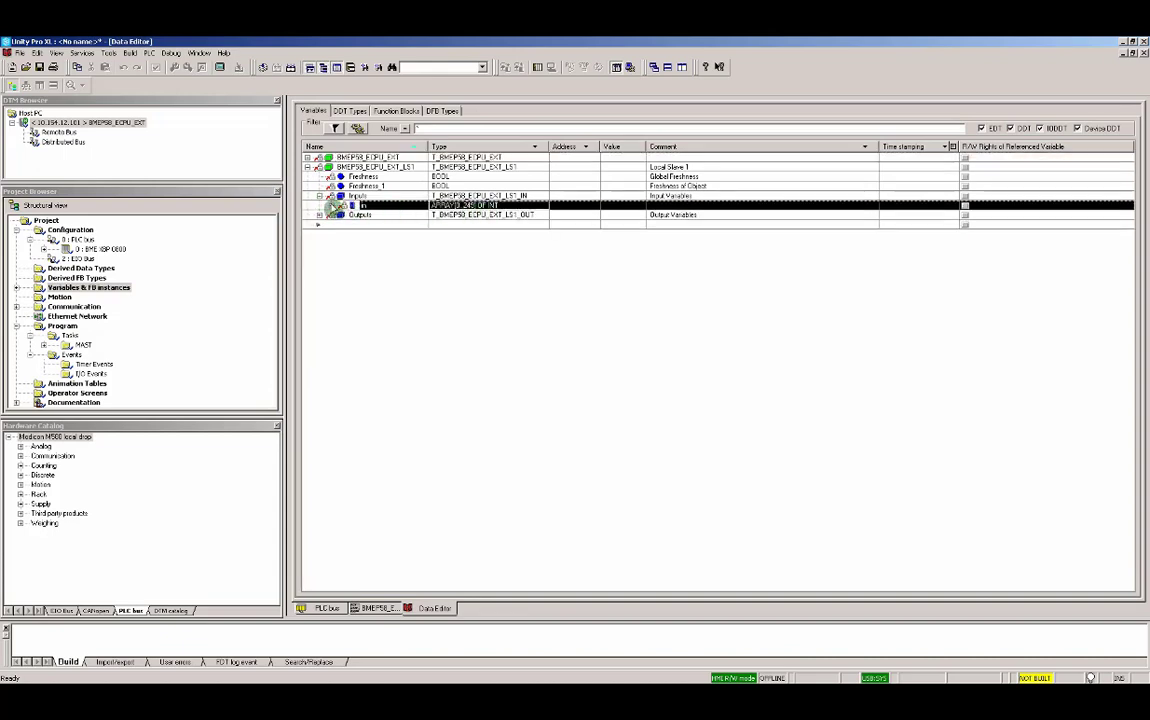
left_click(331, 205)
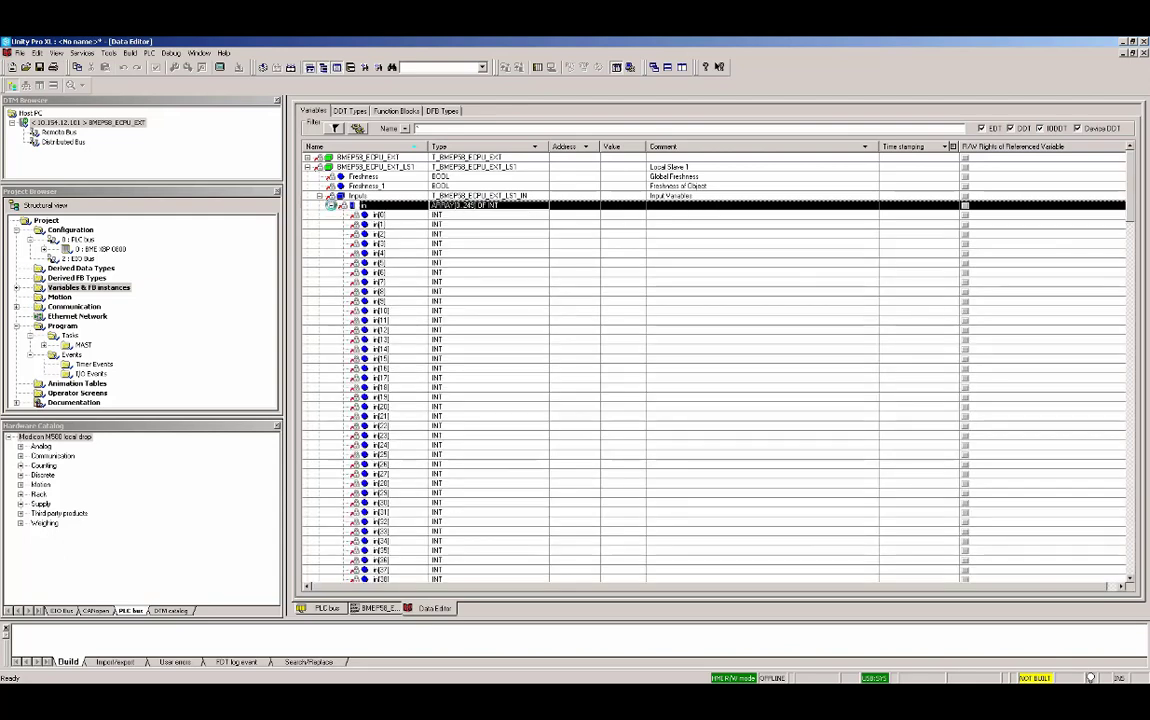
left_click(331, 205)
left_click(320, 215)
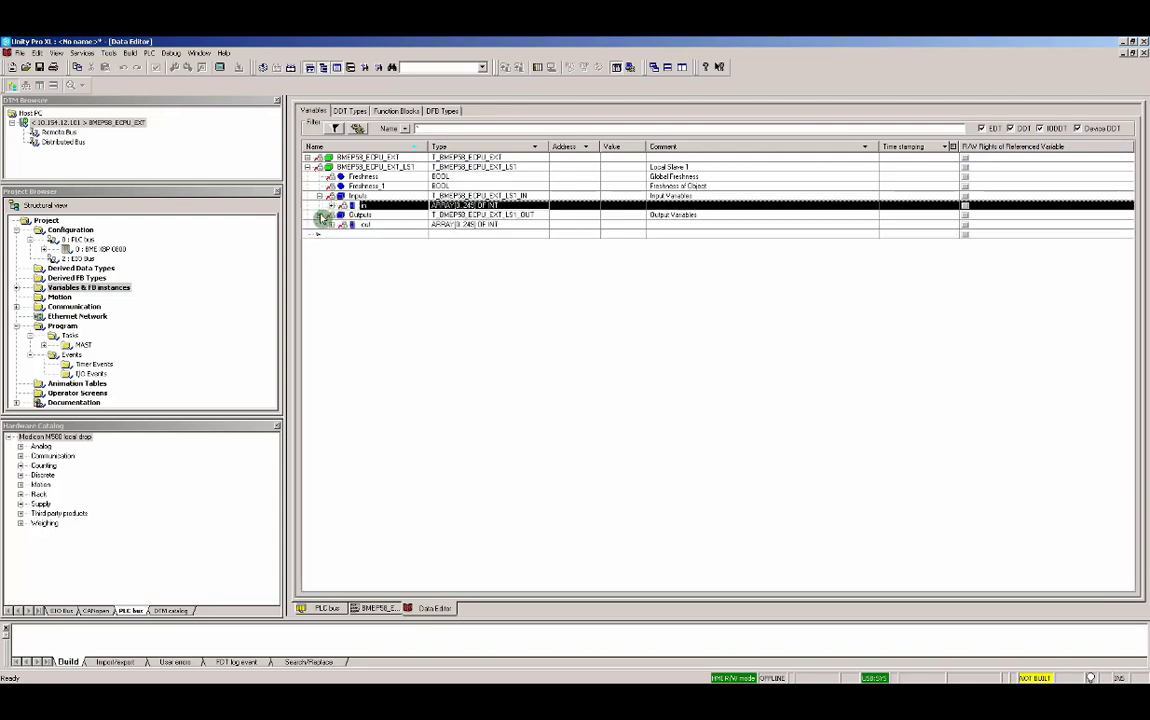
left_click(331, 224)
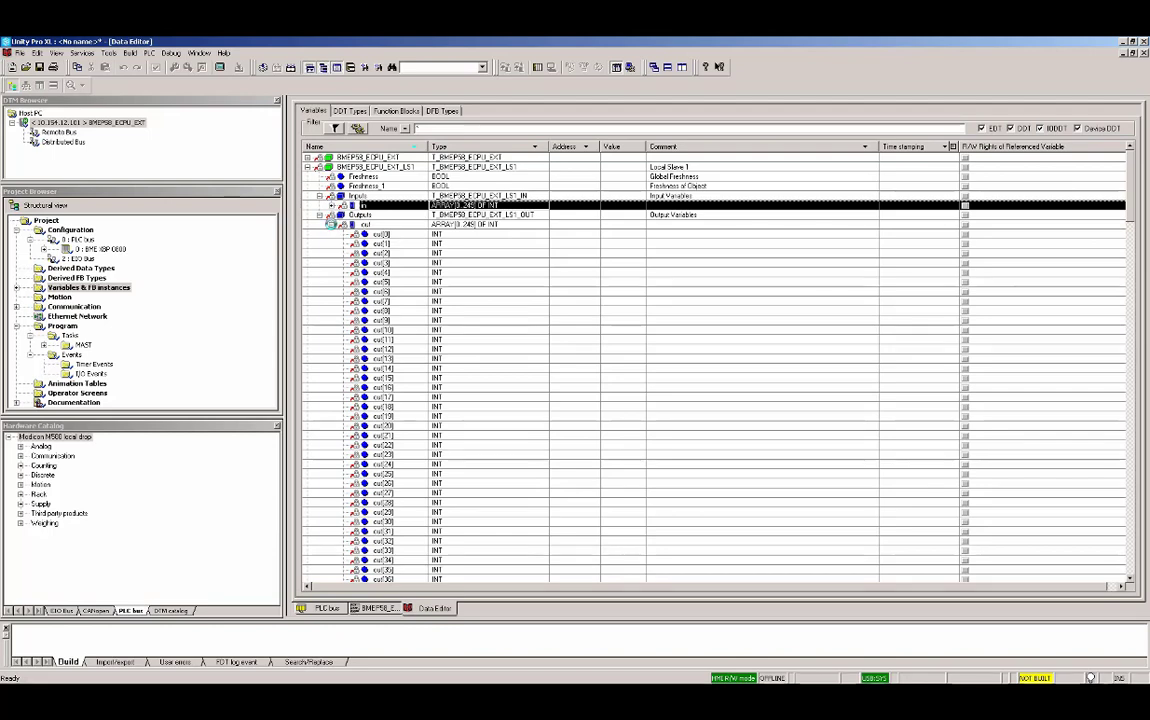
left_click(331, 224)
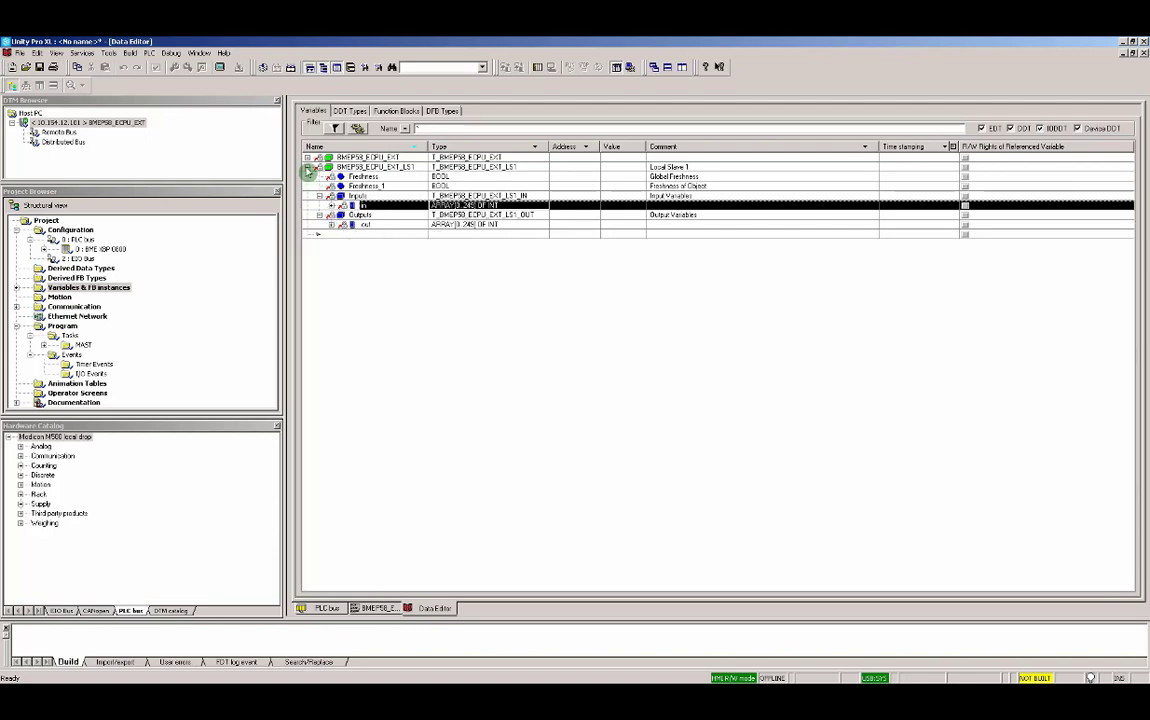
left_click(311, 168)
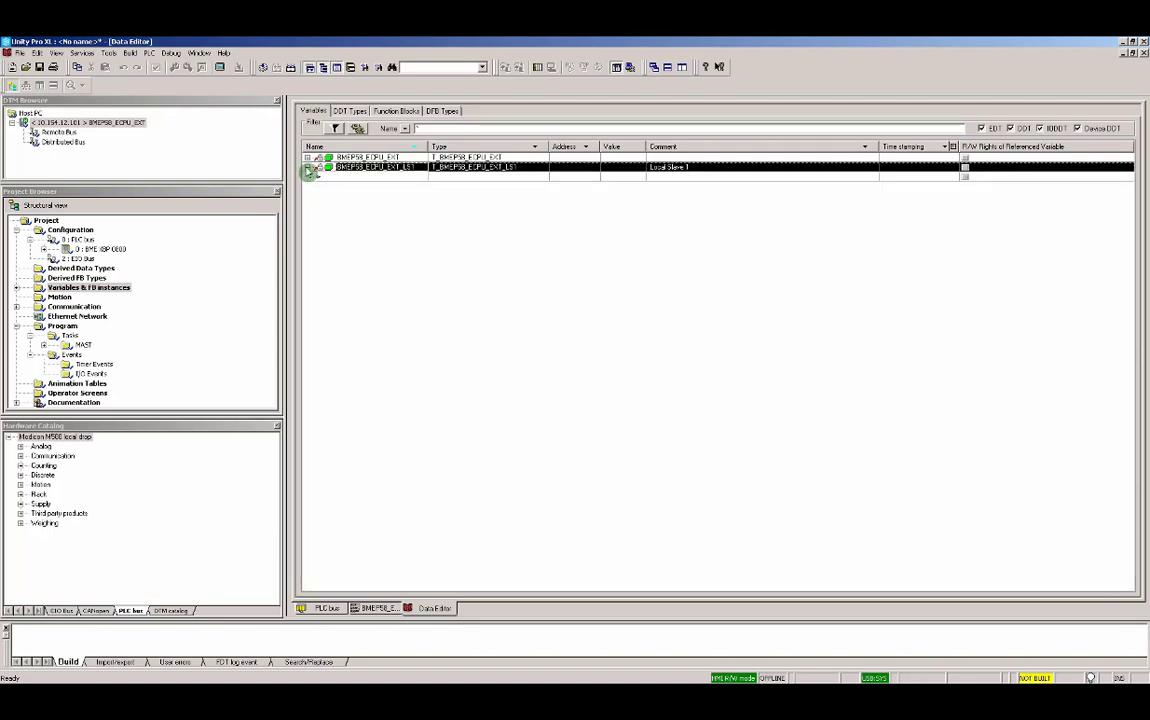
Put both device variables into a new animation table and rebuild the whole project.
left_click(380, 158)
left_click(381, 166, "shift")
right_click(381, 166)
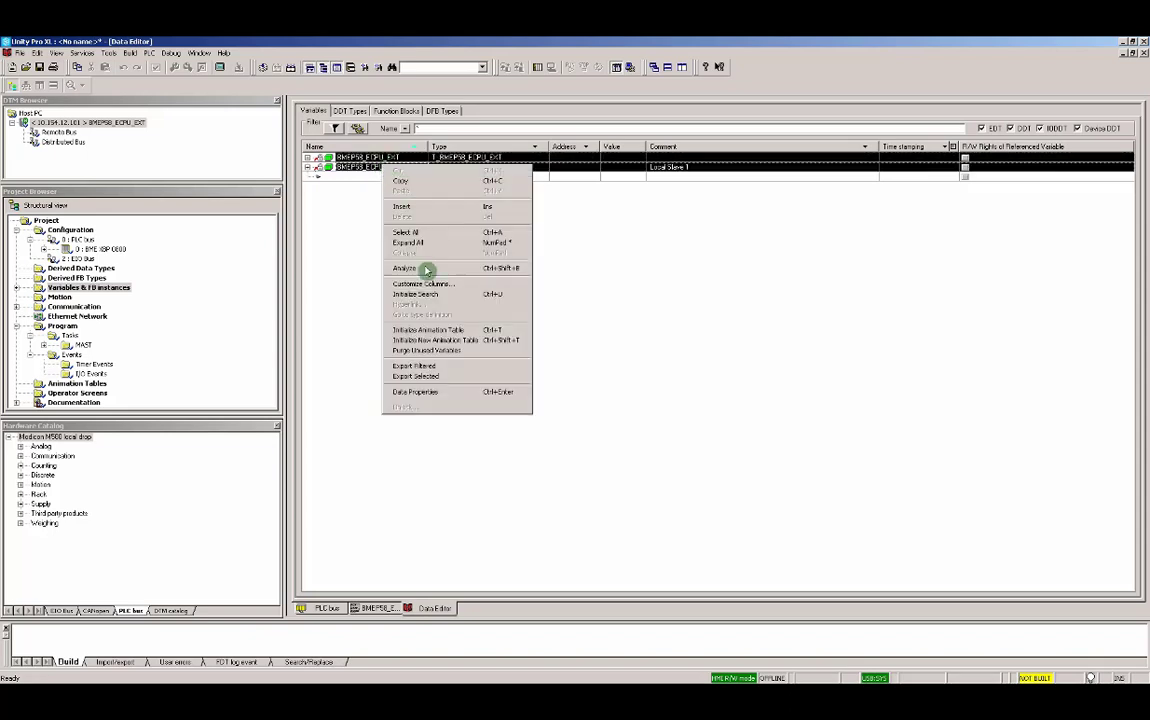
left_click(452, 340)
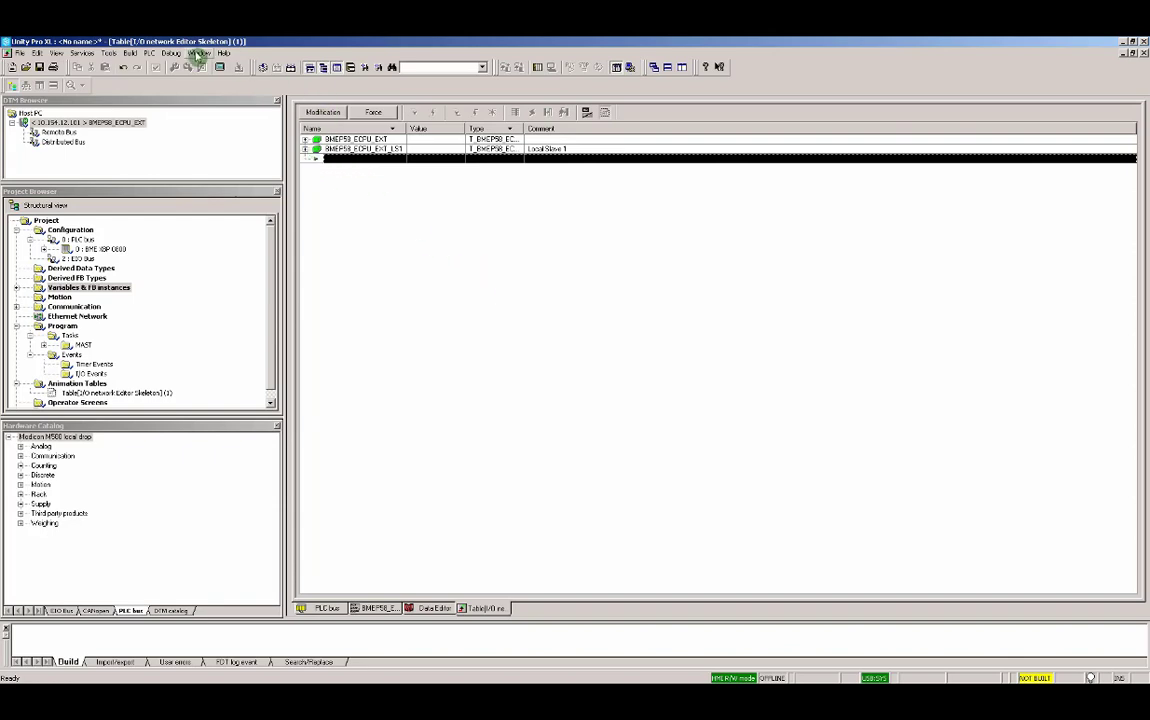
left_click(130, 53)
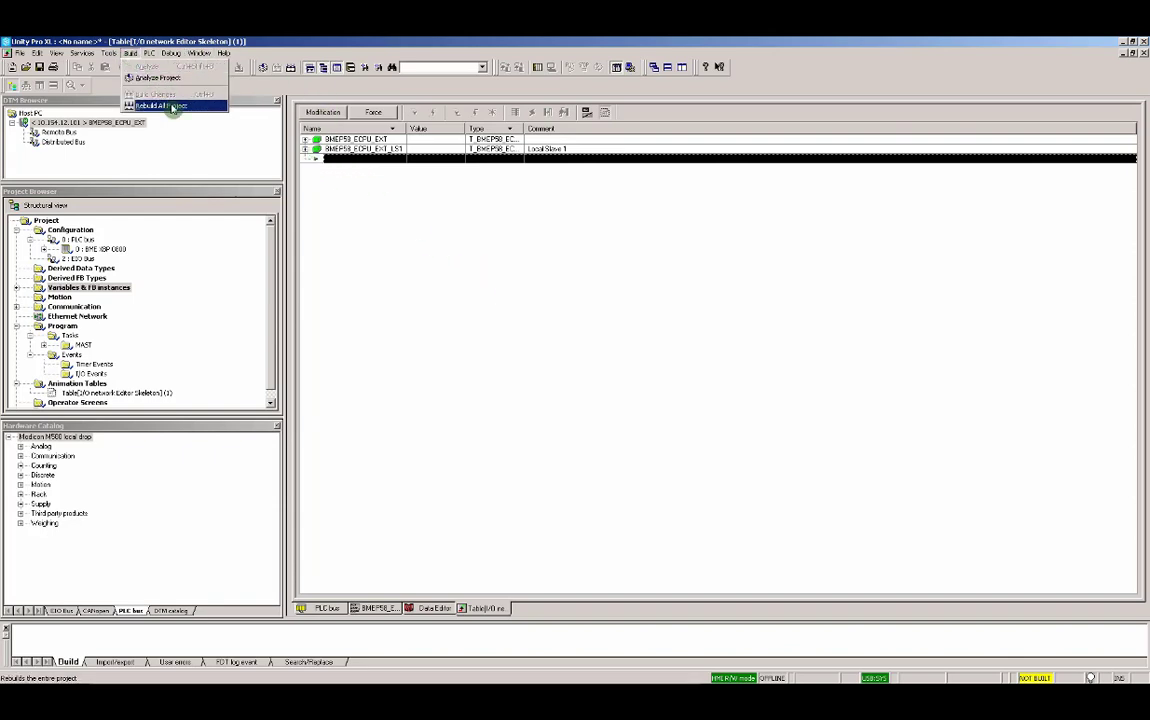
left_click(168, 104)
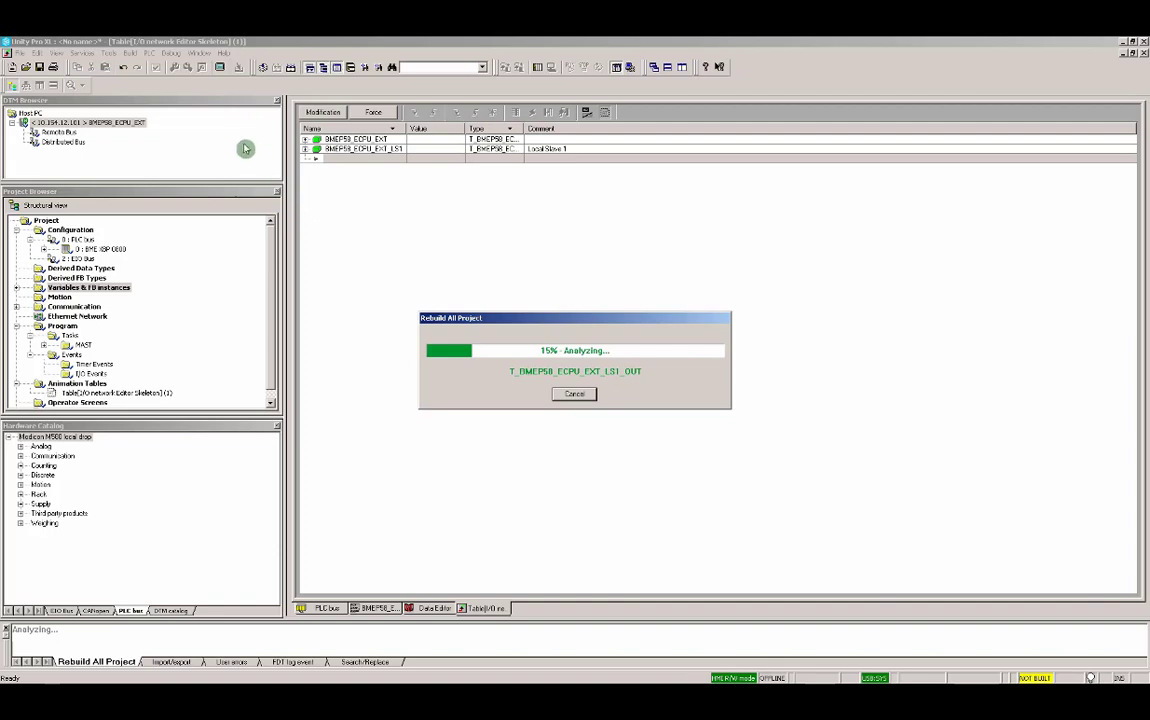
Set the PLC address to TCPIP 10.154.12.101, test the connection successfully, and accept.
left_click(148, 53)
left_click(162, 78)
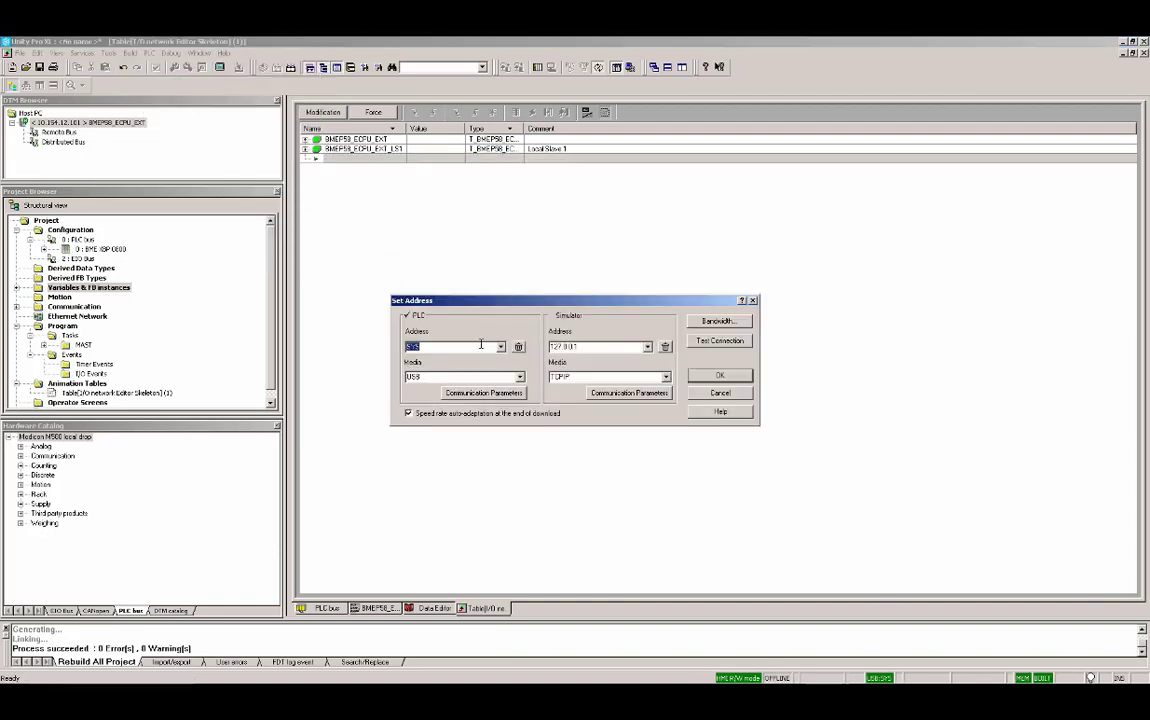
left_click(520, 377)
left_click(436, 427)
type("12.101")
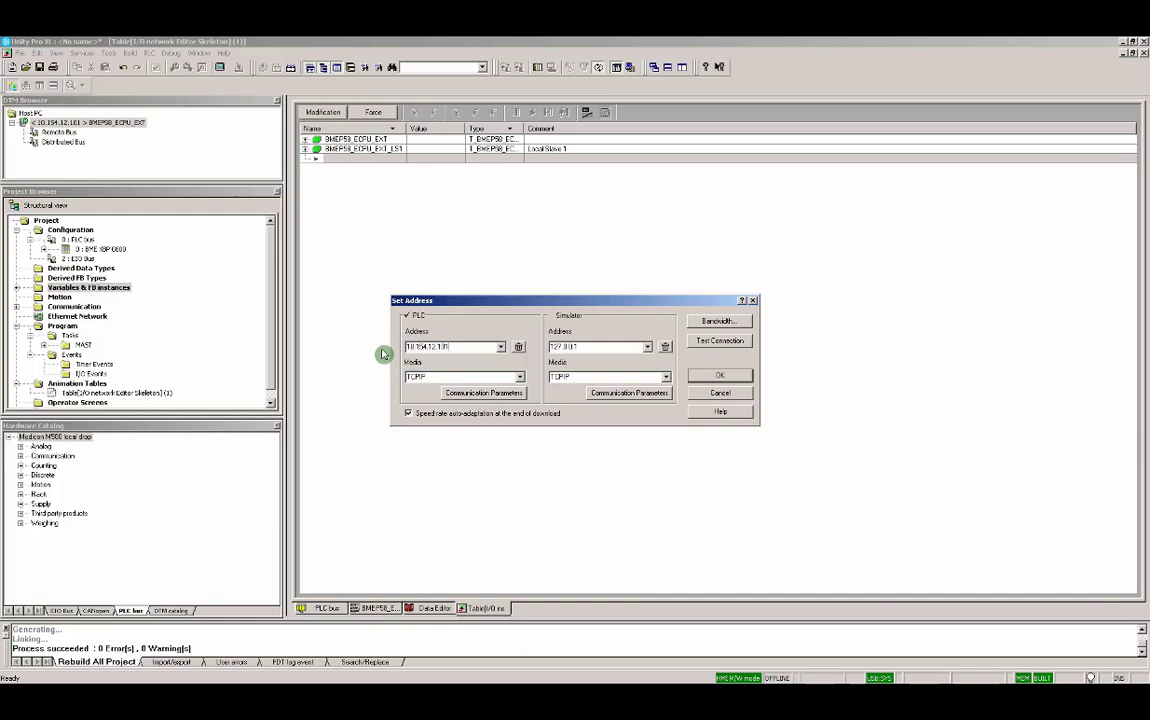
left_click(720, 341)
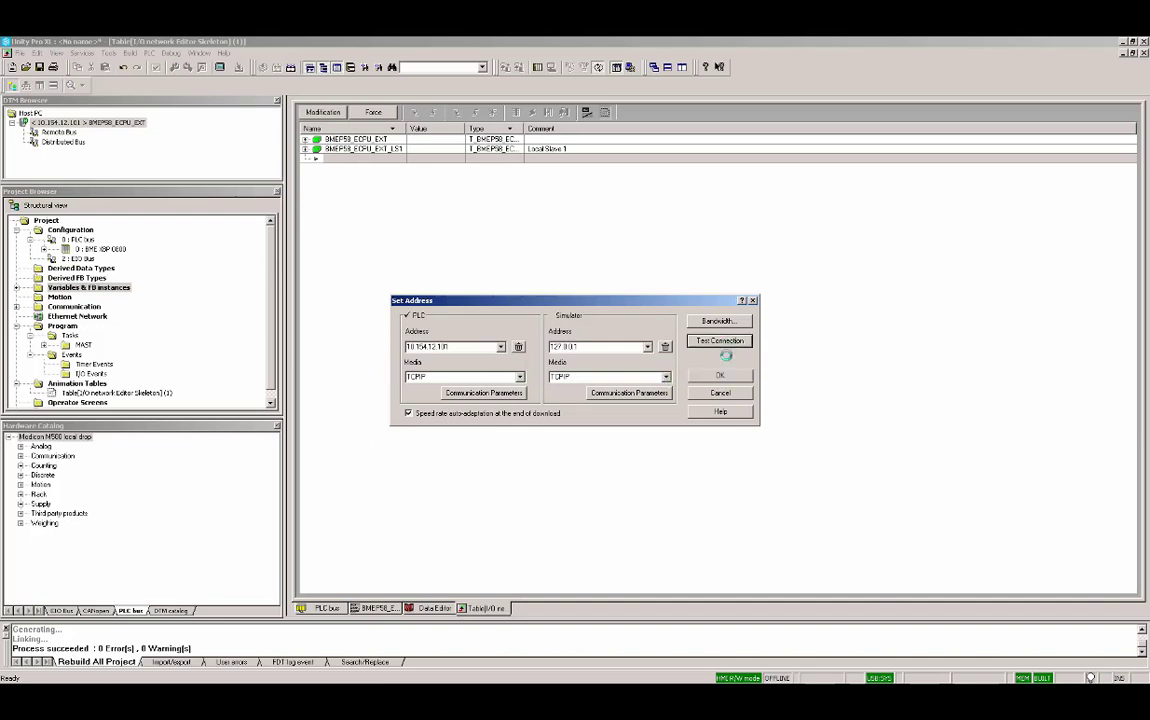
left_click(665, 389)
left_click(720, 375)
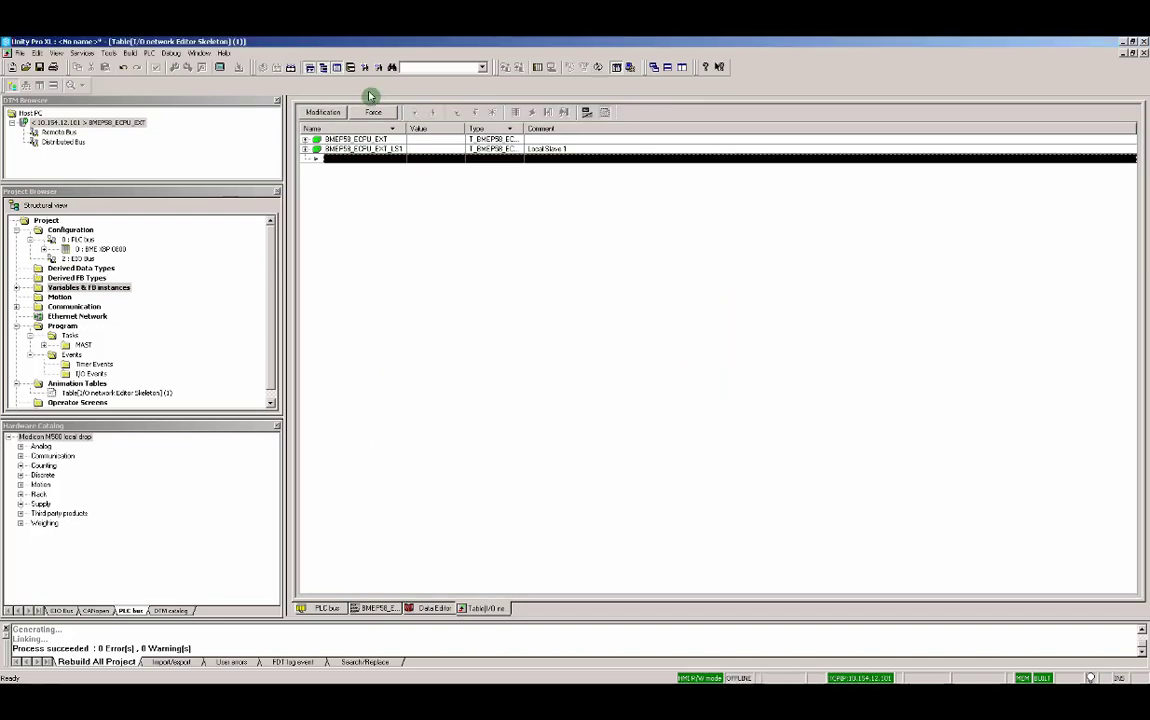
Connect to the PLC and transfer the project with PLC Run after Transfer enabled.
left_click(149, 52)
left_click(149, 52)
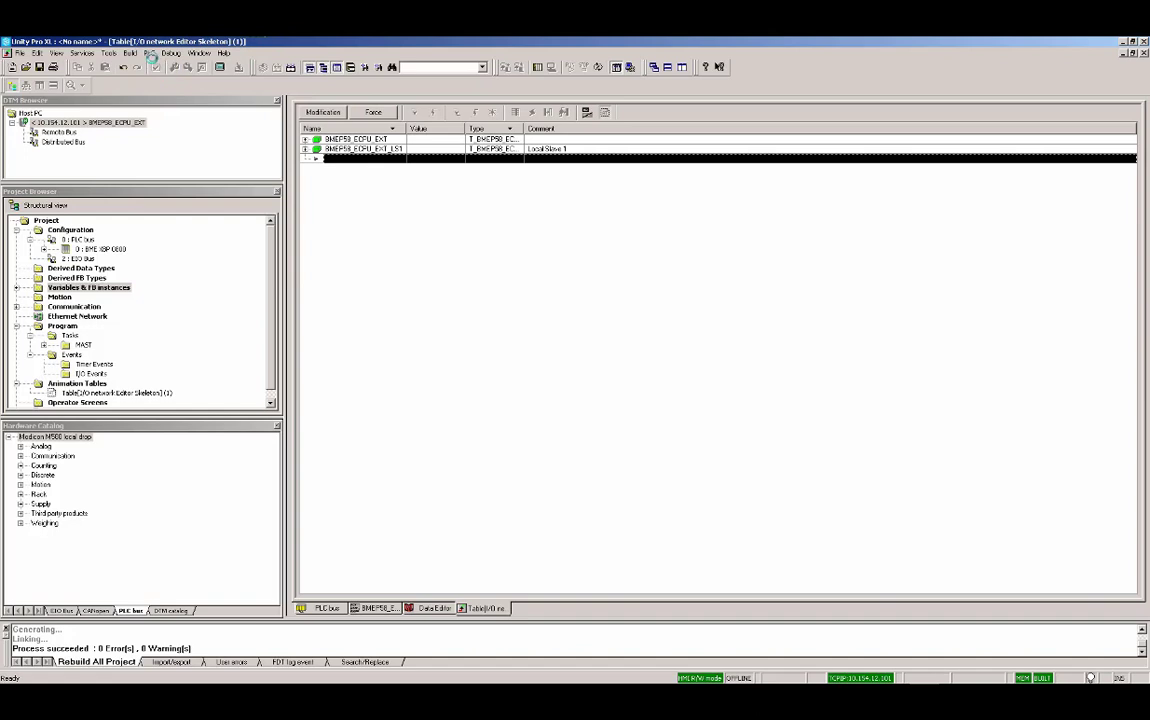
left_click(154, 62)
left_click(150, 53)
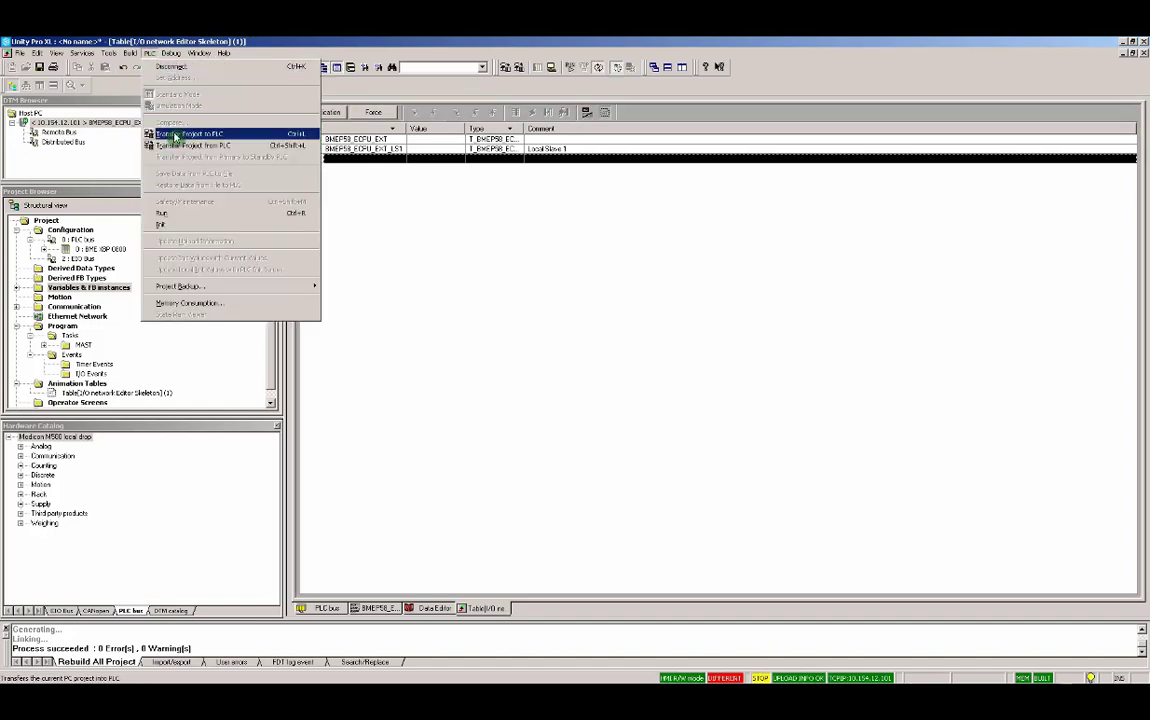
left_click(148, 132)
left_click(397, 396)
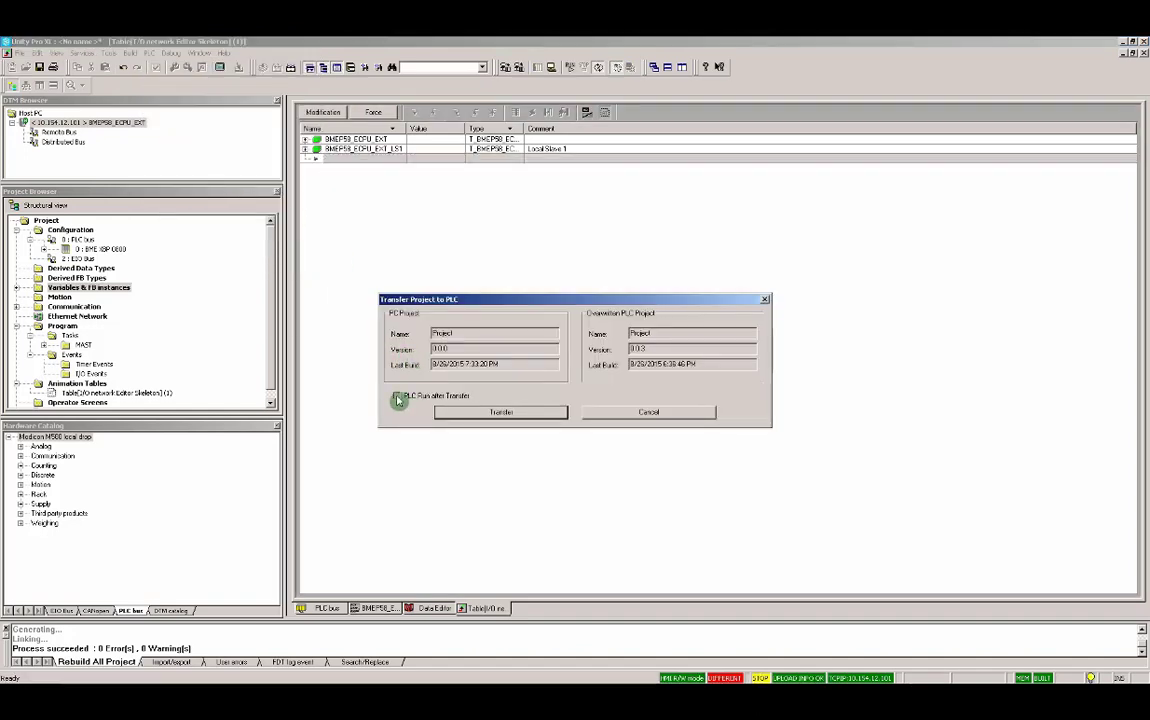
left_click(505, 412)
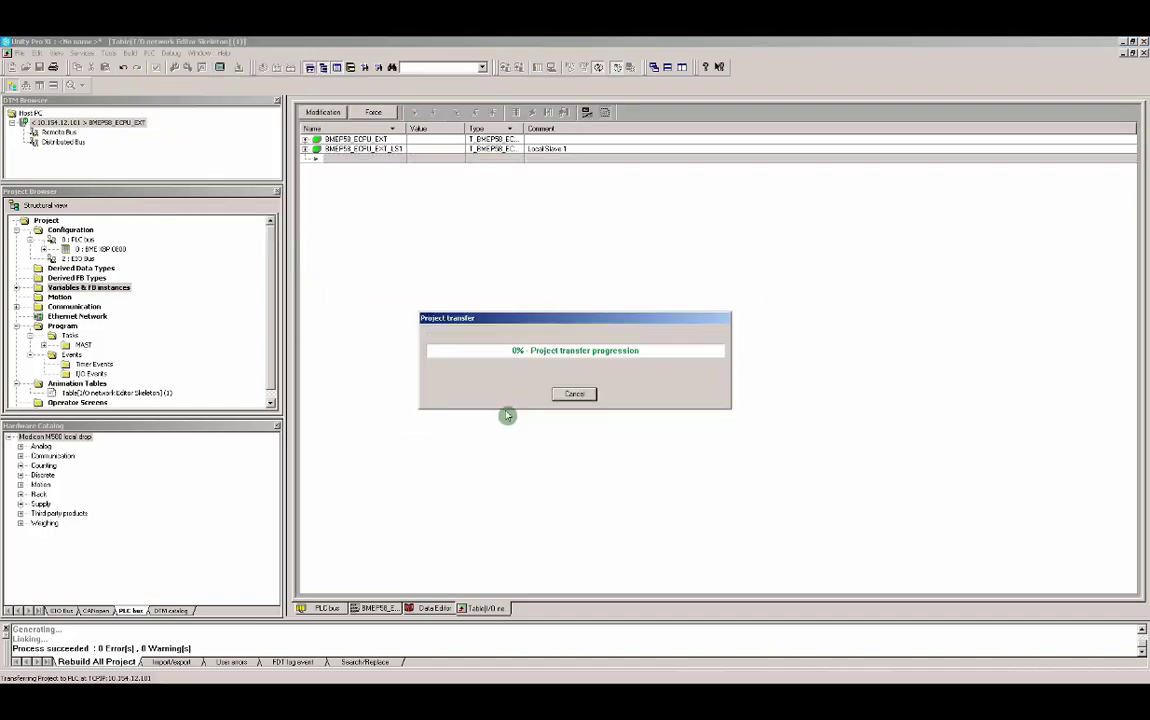
left_click(588, 404)
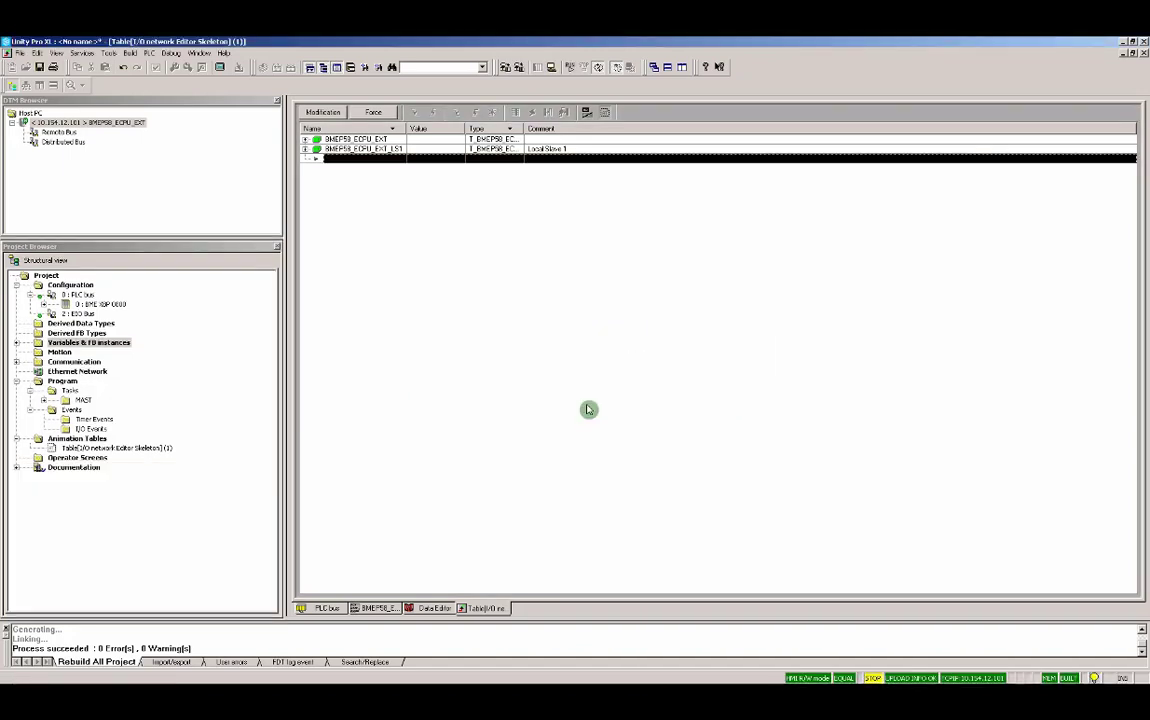
Expand local slave 1 in the animation table and select its Outputs entry.
left_click(305, 148)
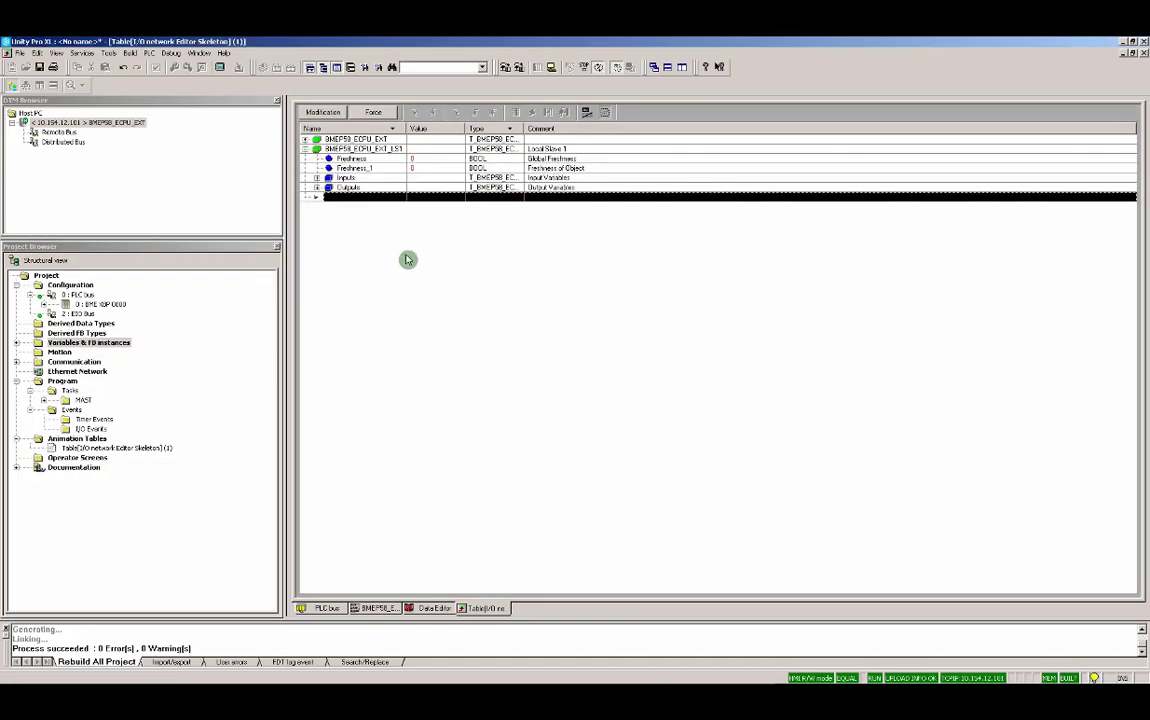
left_click(337, 190)
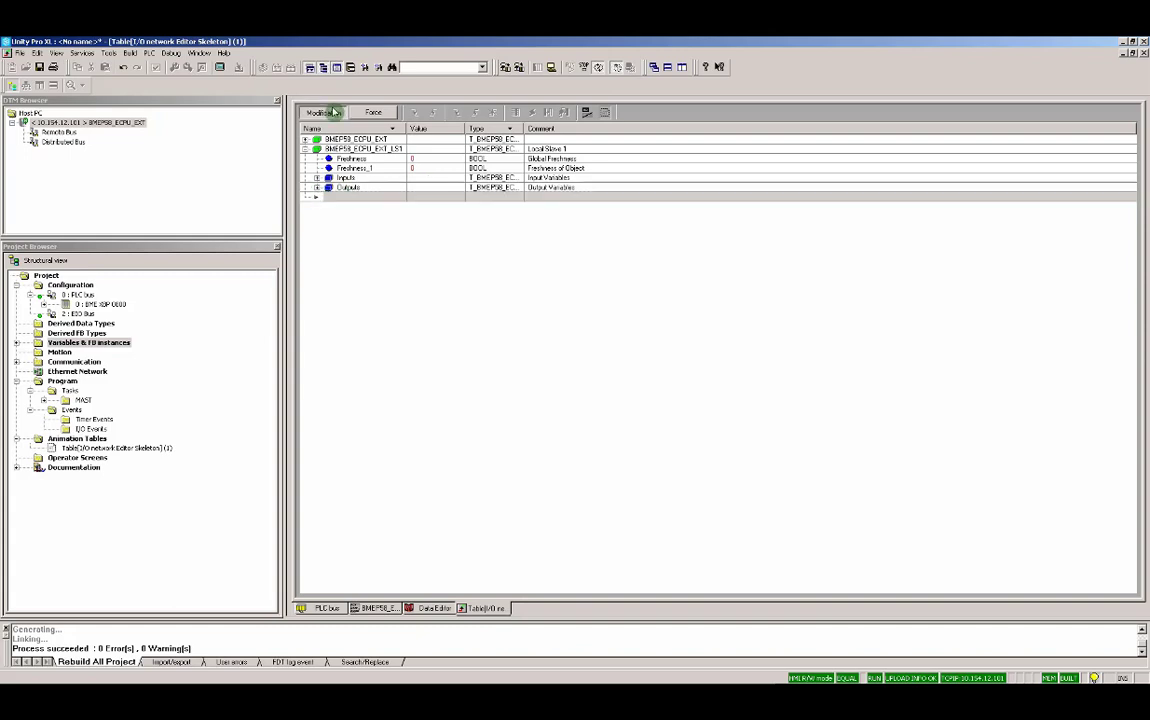
Expand the Outputs structure in the animation table to list every out array element.
left_click(316, 178)
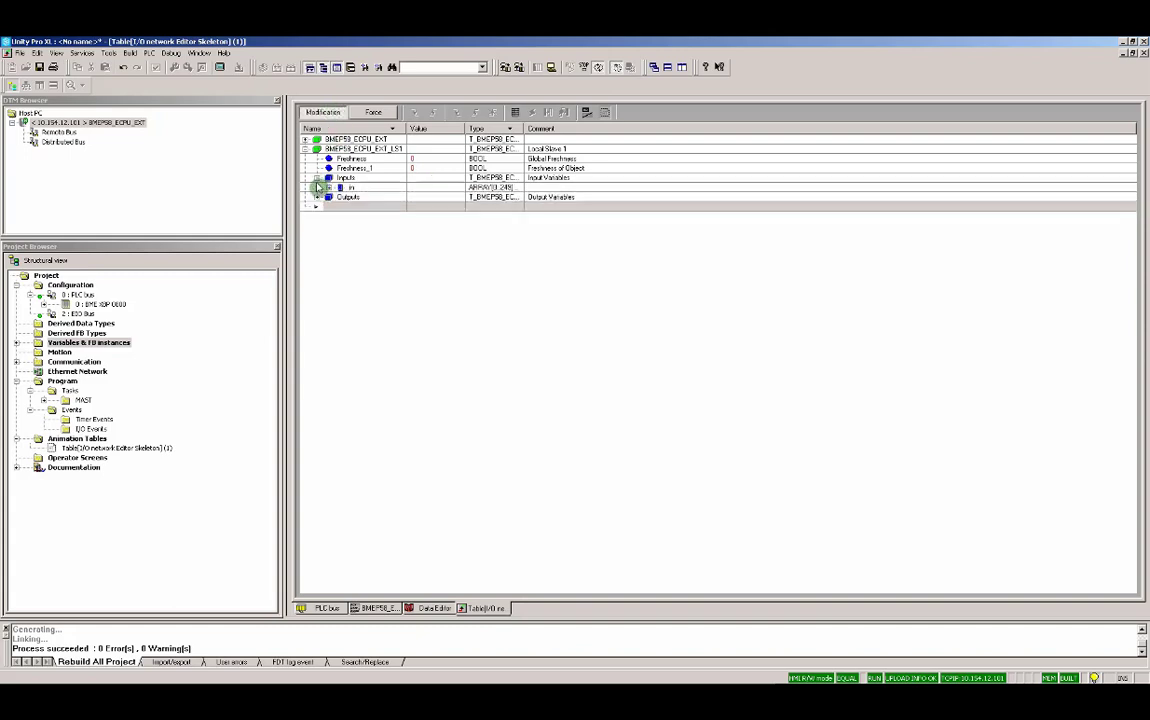
left_click(329, 187)
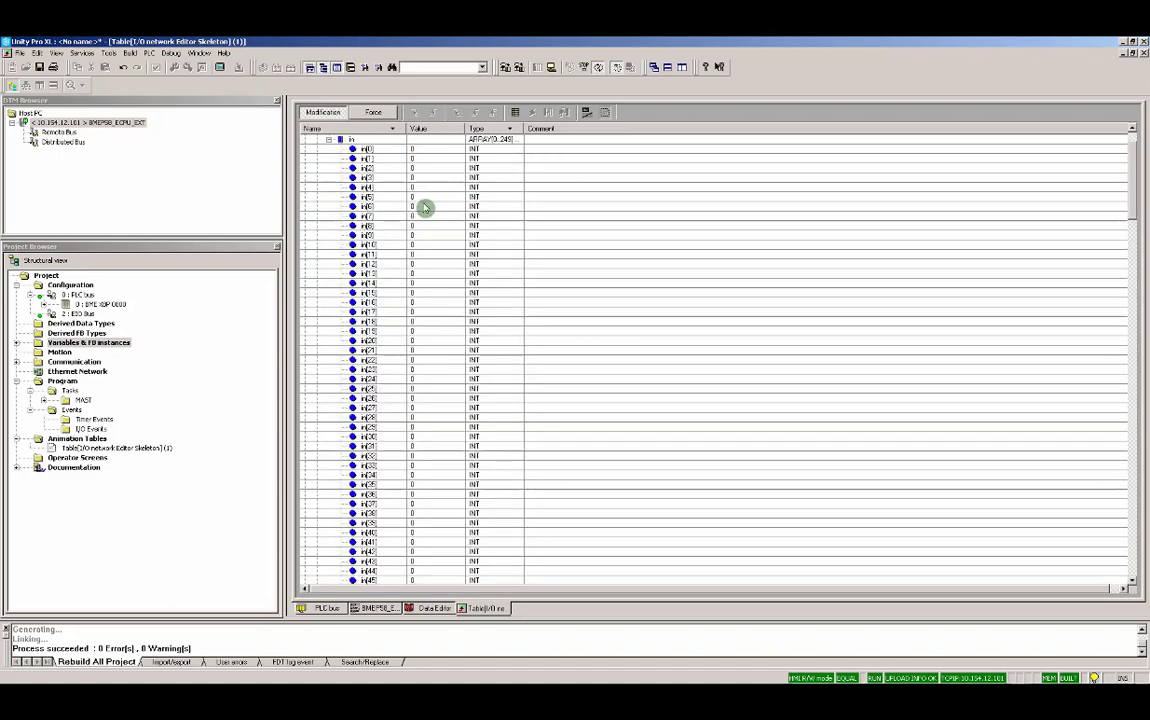
left_click(328, 139)
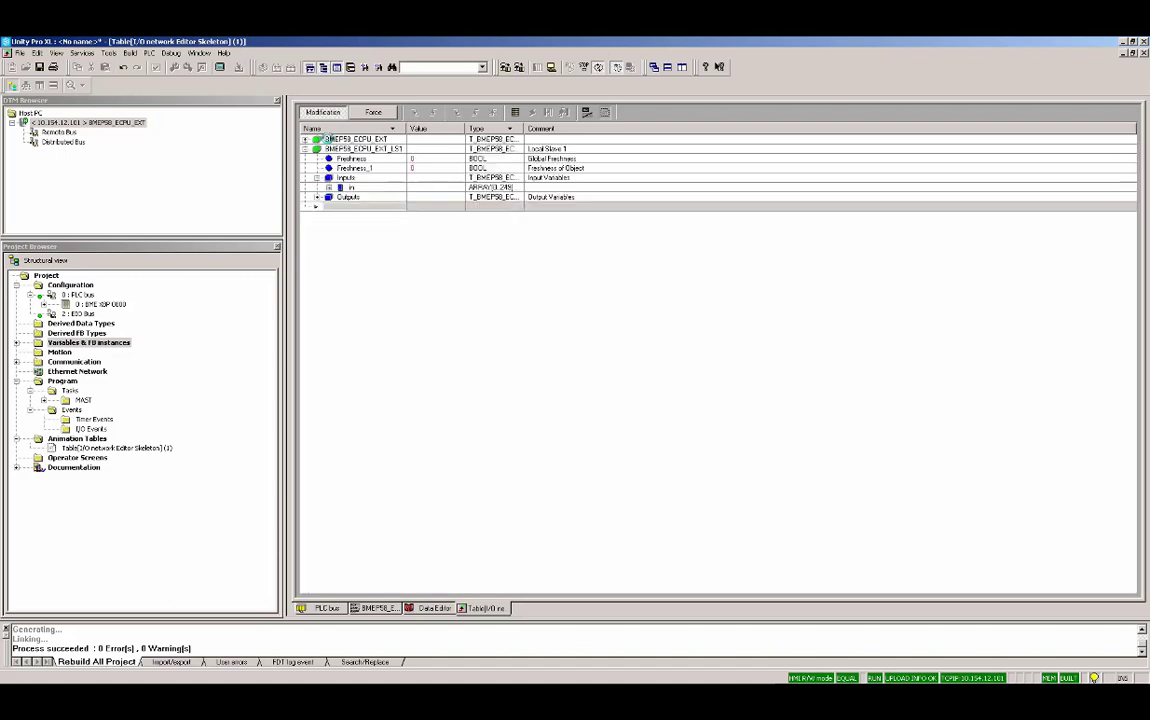
left_click(317, 198)
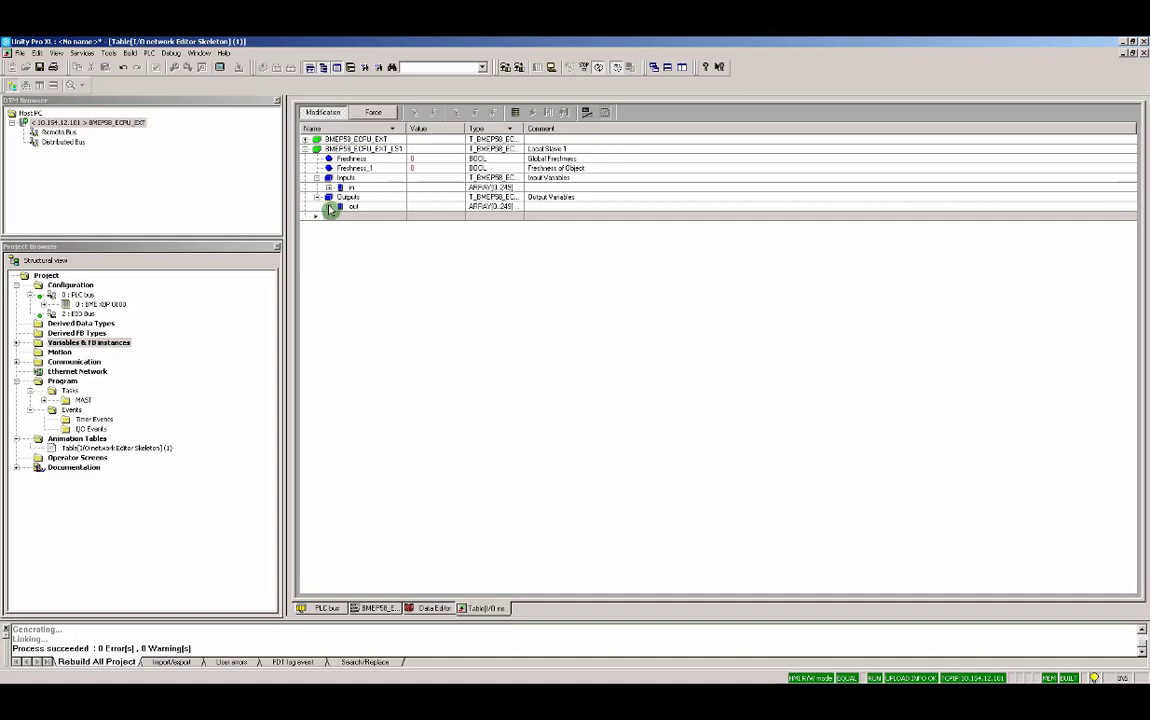
left_click(329, 206)
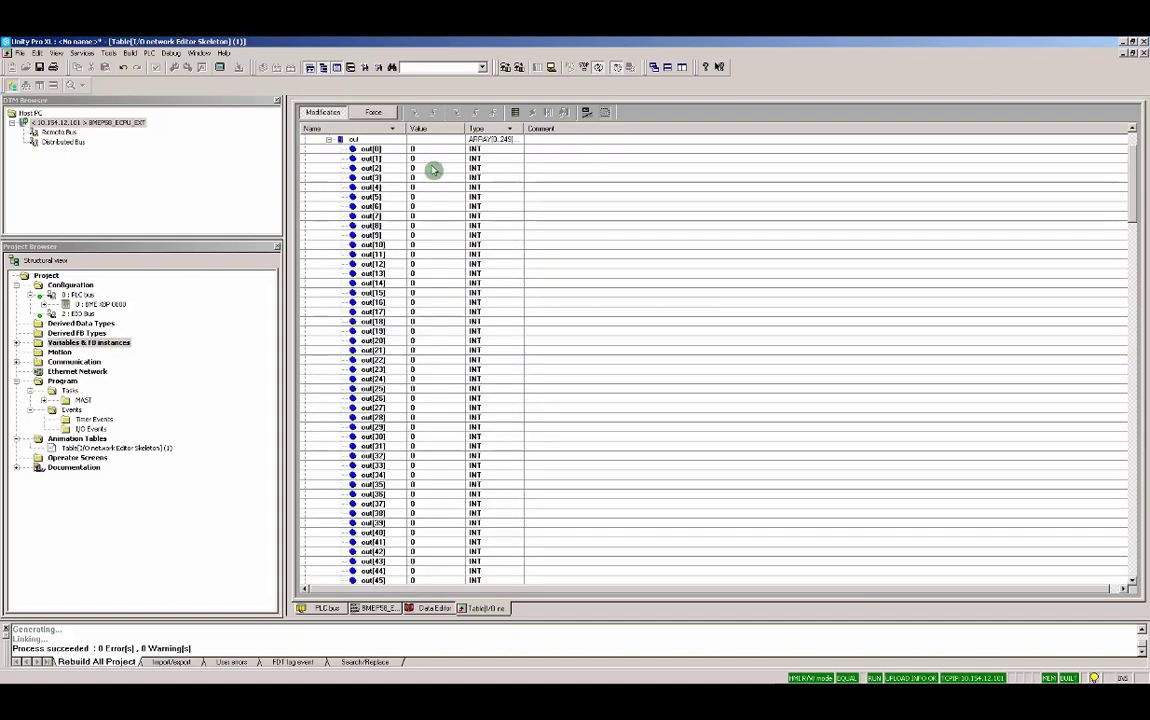
Enter values 1 through 5 into out[0] through out[4].
left_click(424, 153)
left_click(424, 153)
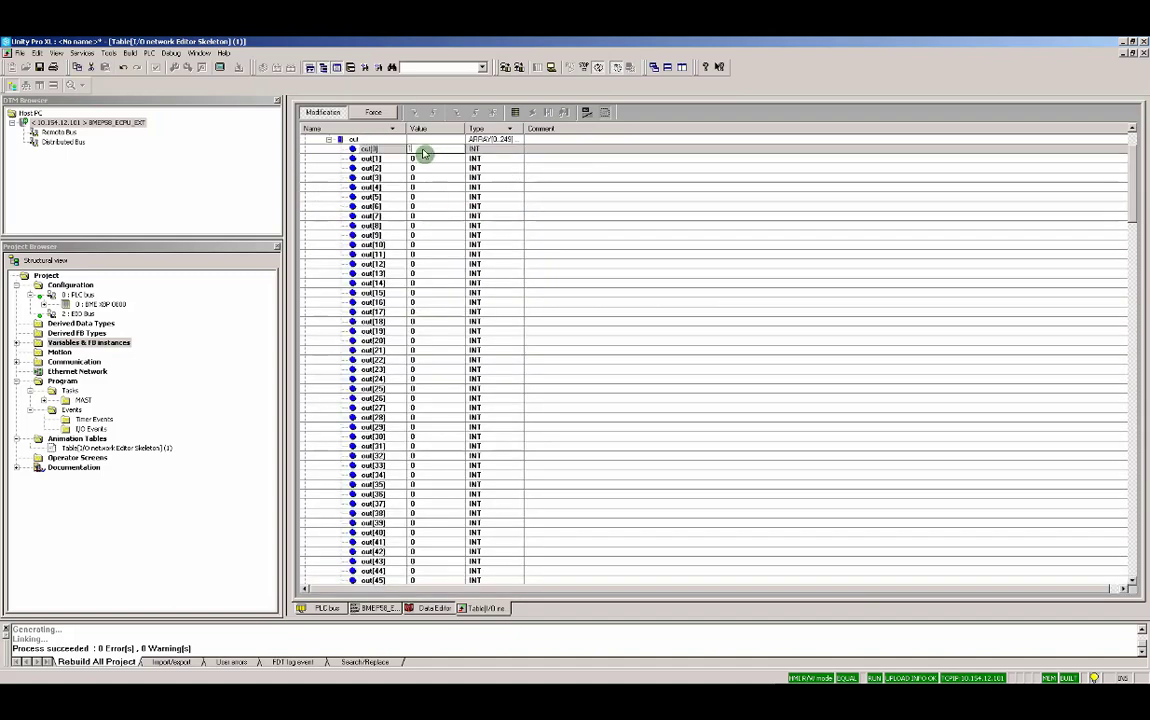
type("1")
key("Return")
type("2")
key("Return")
type("3")
key("Return")
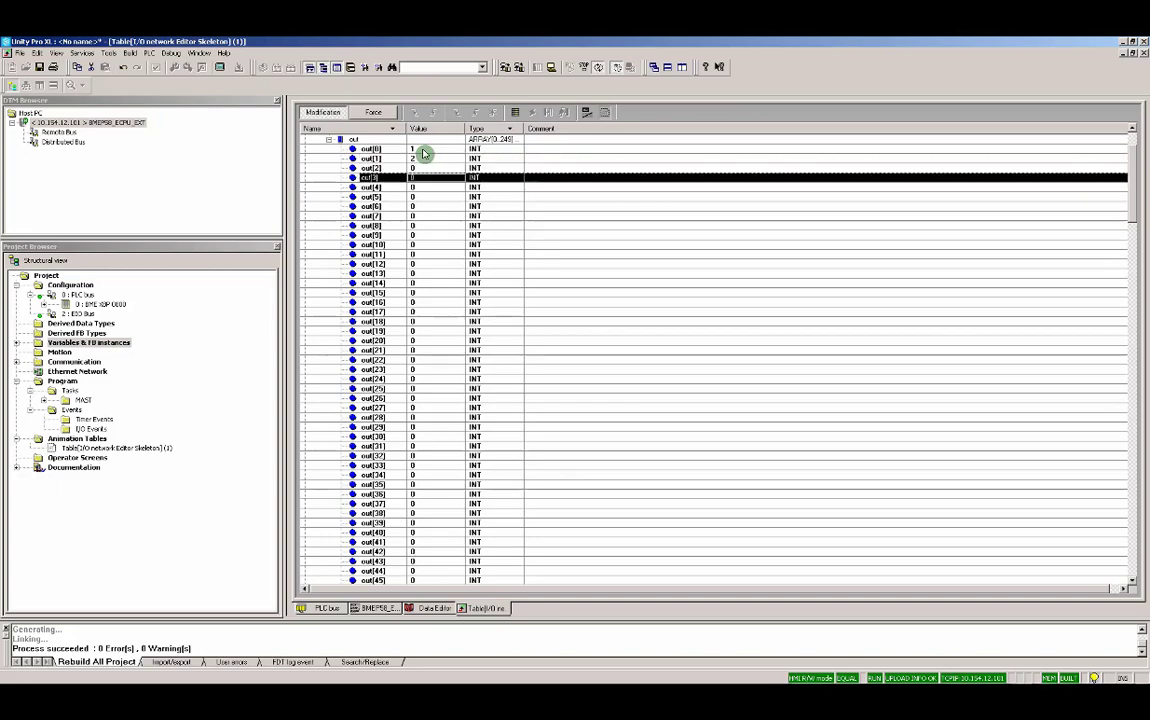
type("4")
key("Return")
type("5")
key("Return")
Enter values 6 through 10 into out[5] through out[9].
type("6")
key("Return")
type("7")
key("Return")
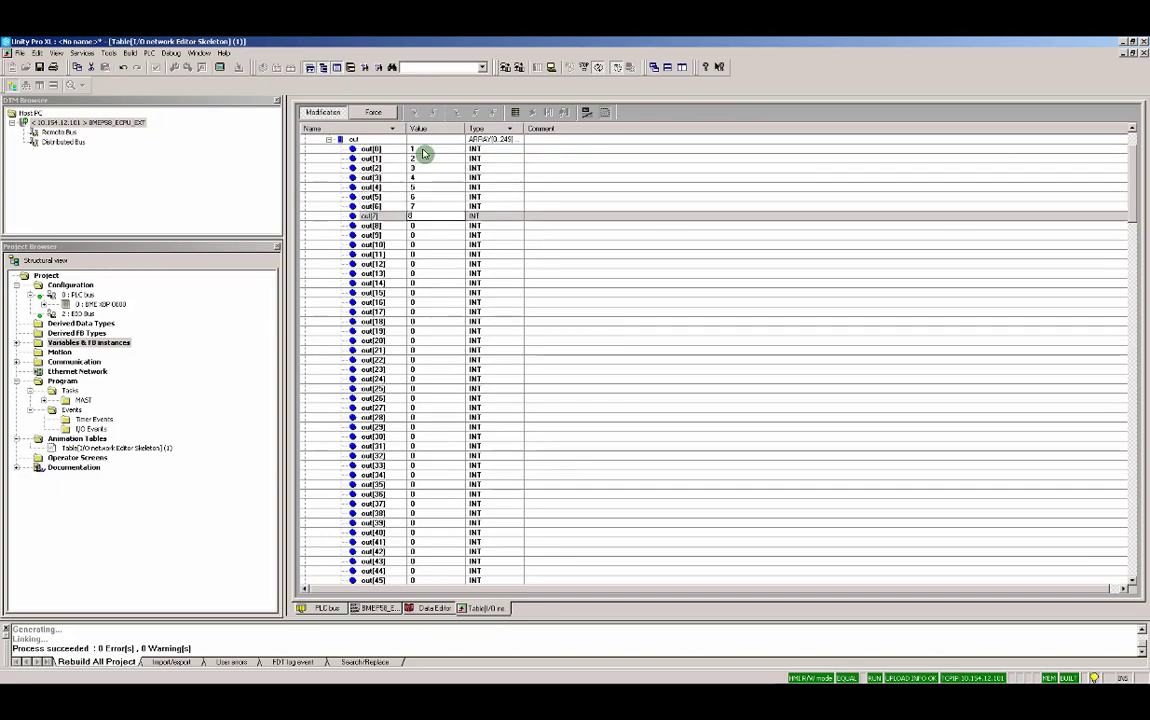
type("8")
key("Return")
type("9")
key("Return")
type("1")
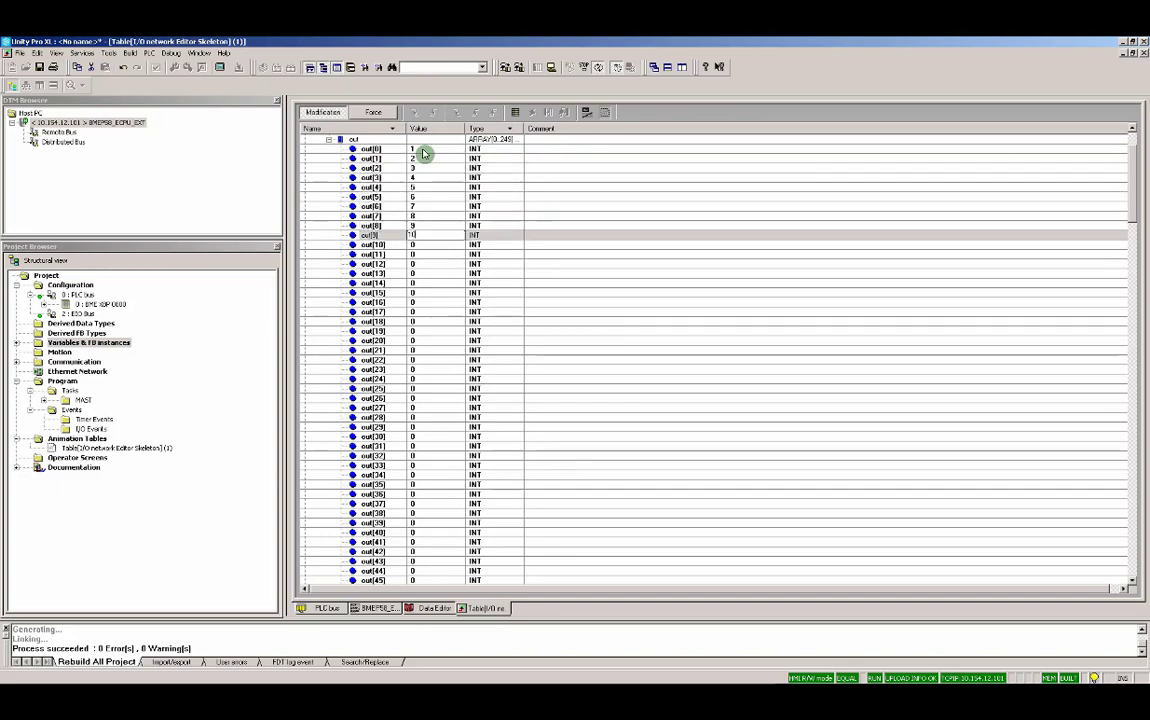
type("0")
key("Return")
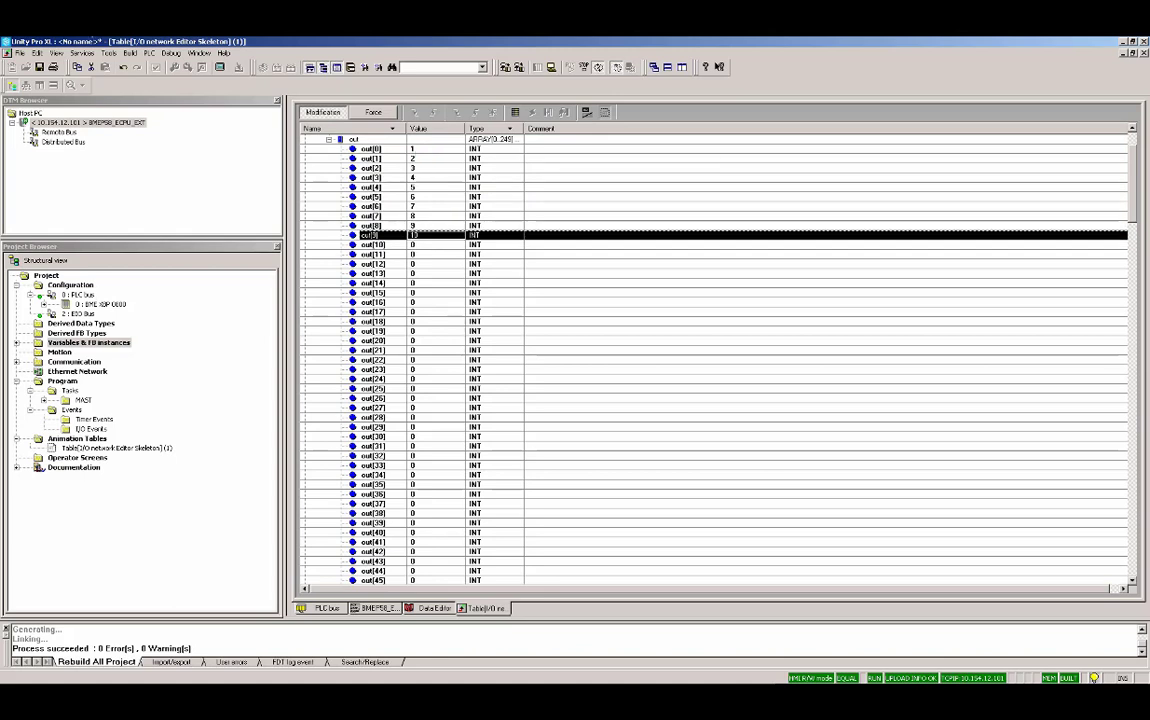
Save a copy of the project to Data (D:) as M580_CPU_1_Local_Slave_1.STU.
left_click(19, 52)
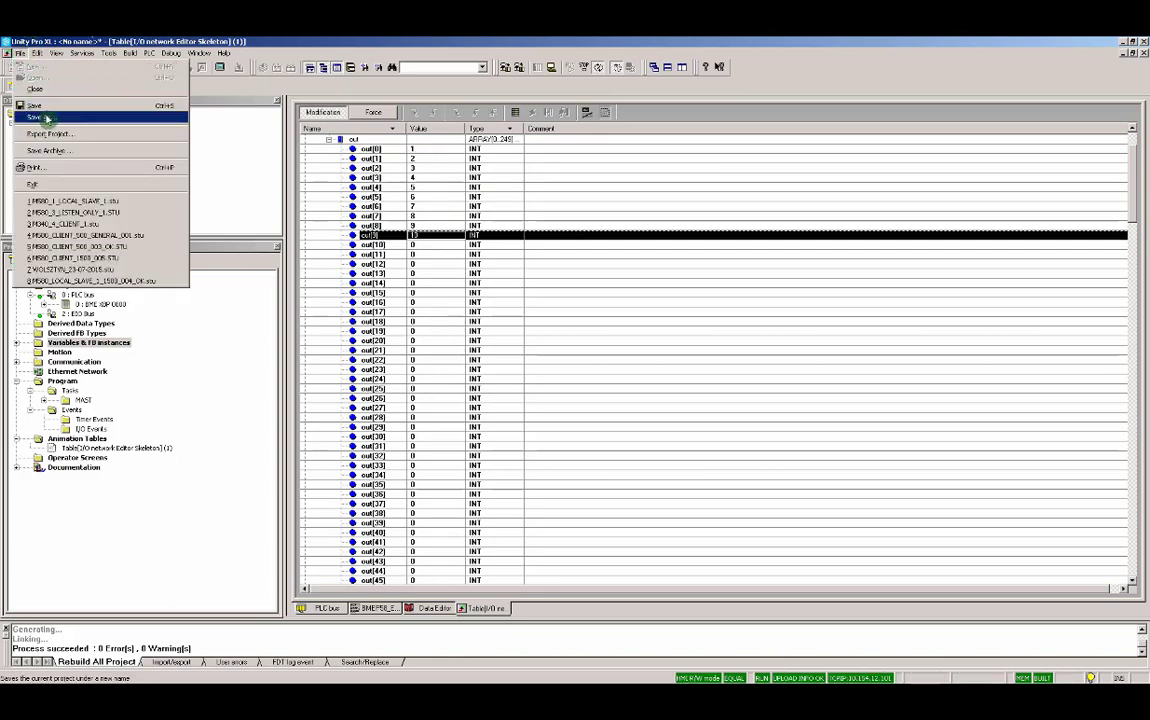
left_click(46, 115)
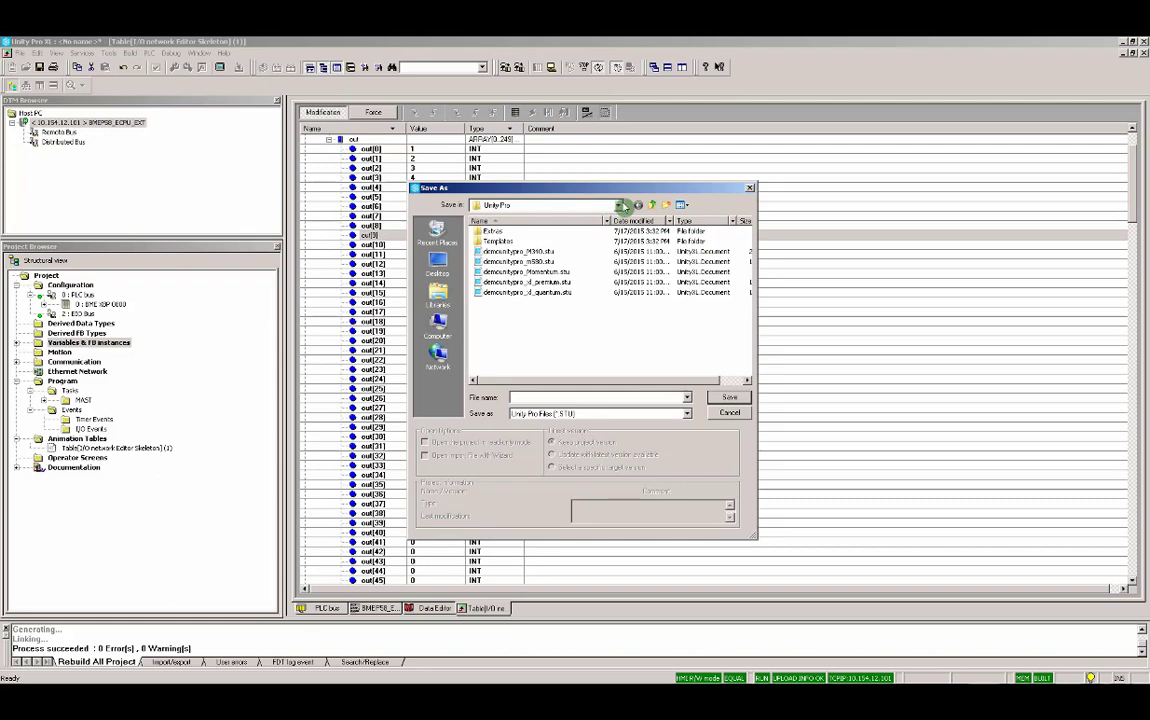
left_click(619, 205)
left_click(492, 333)
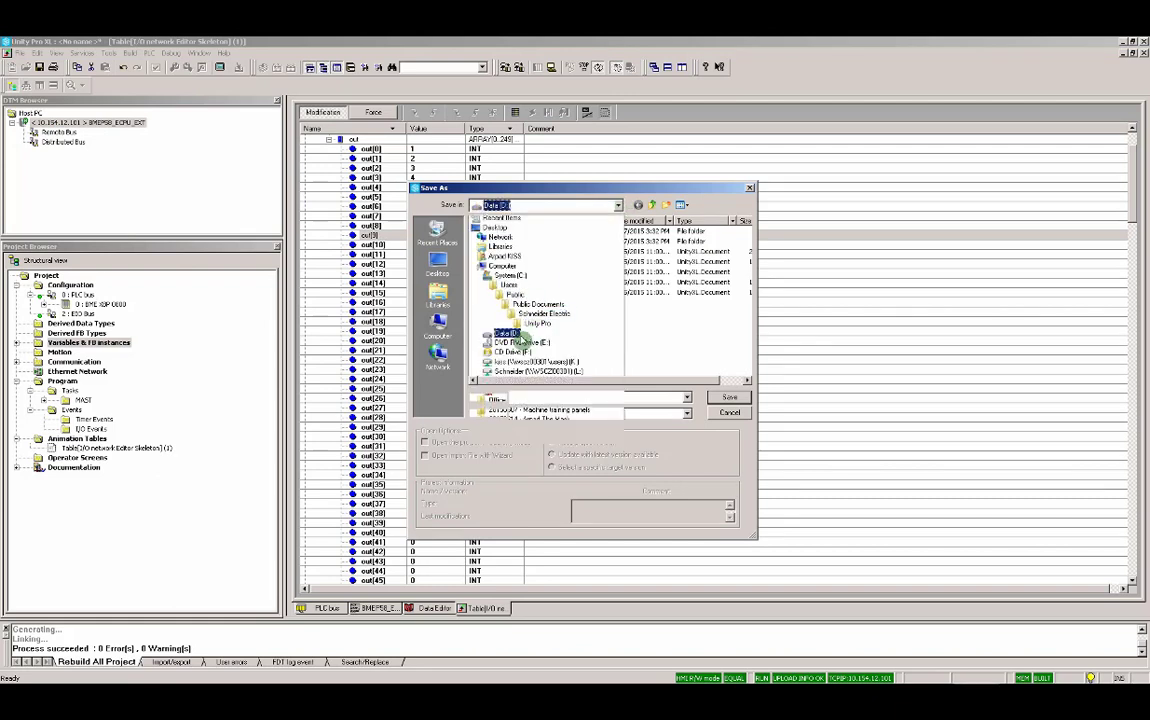
left_click(521, 399)
type("M5")
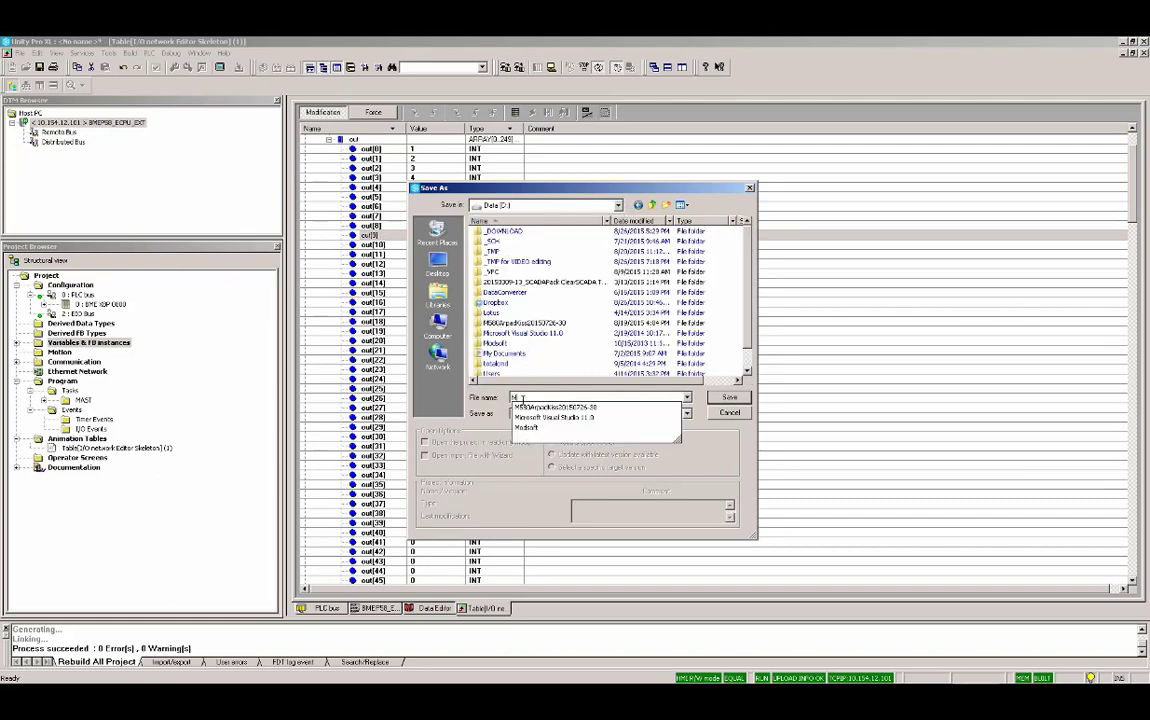
type("0")
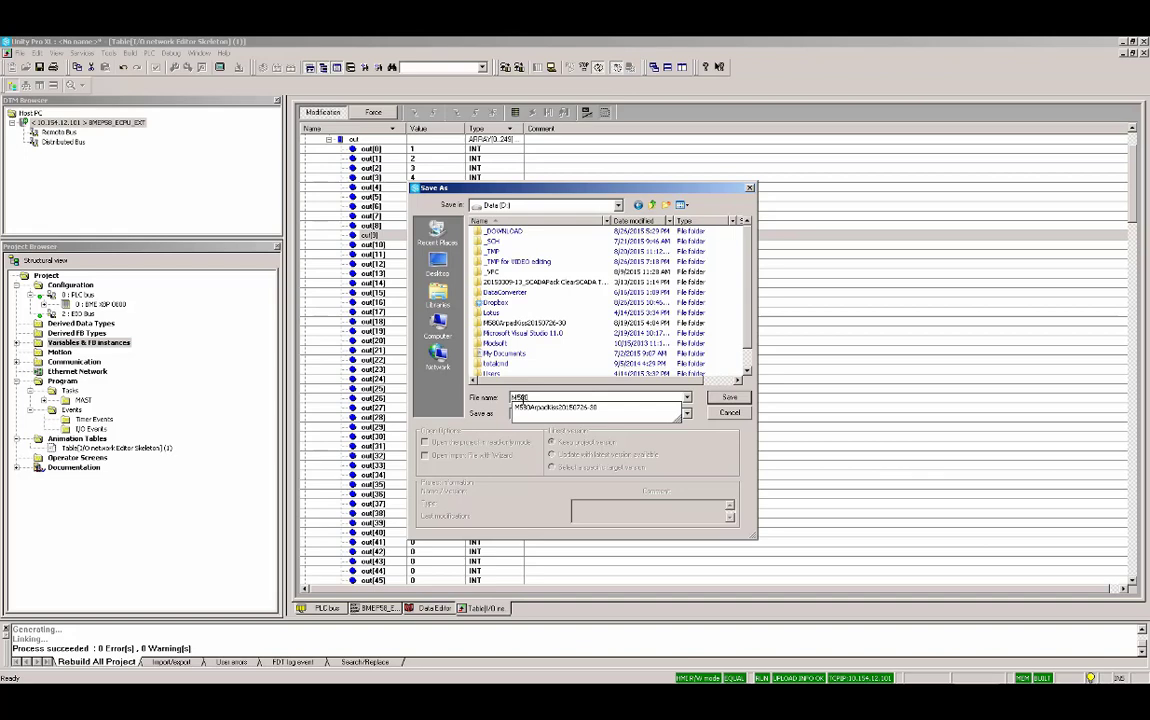
type("_CPU_1")
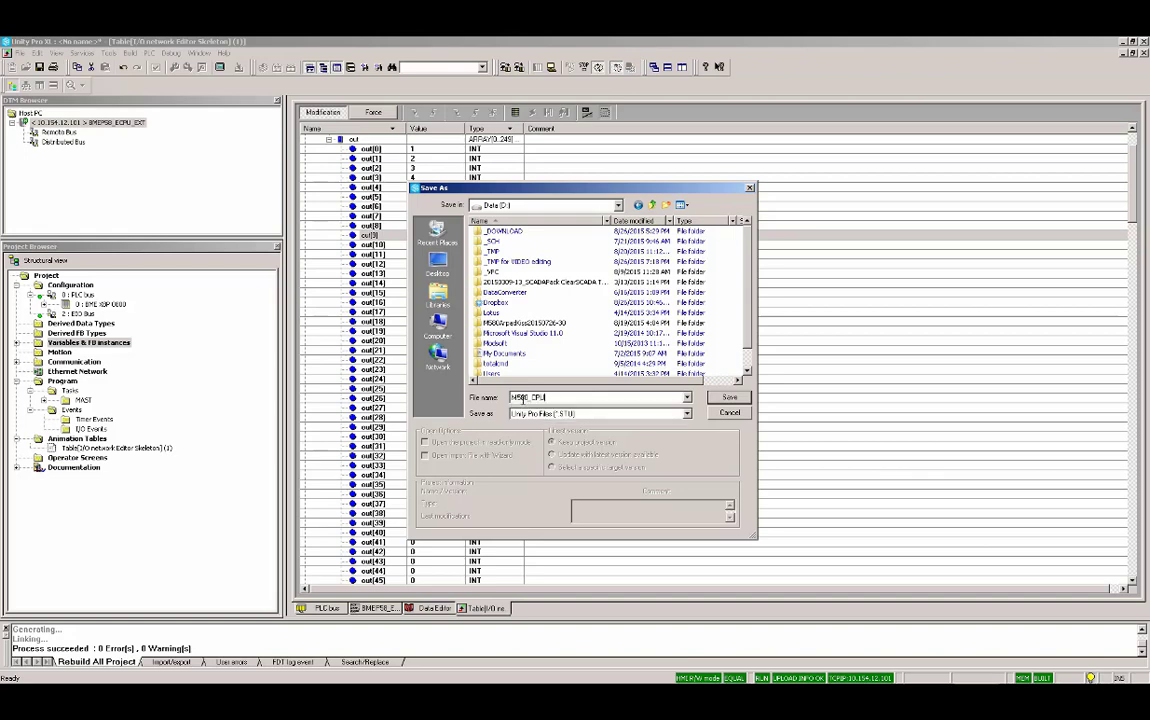
type("_L")
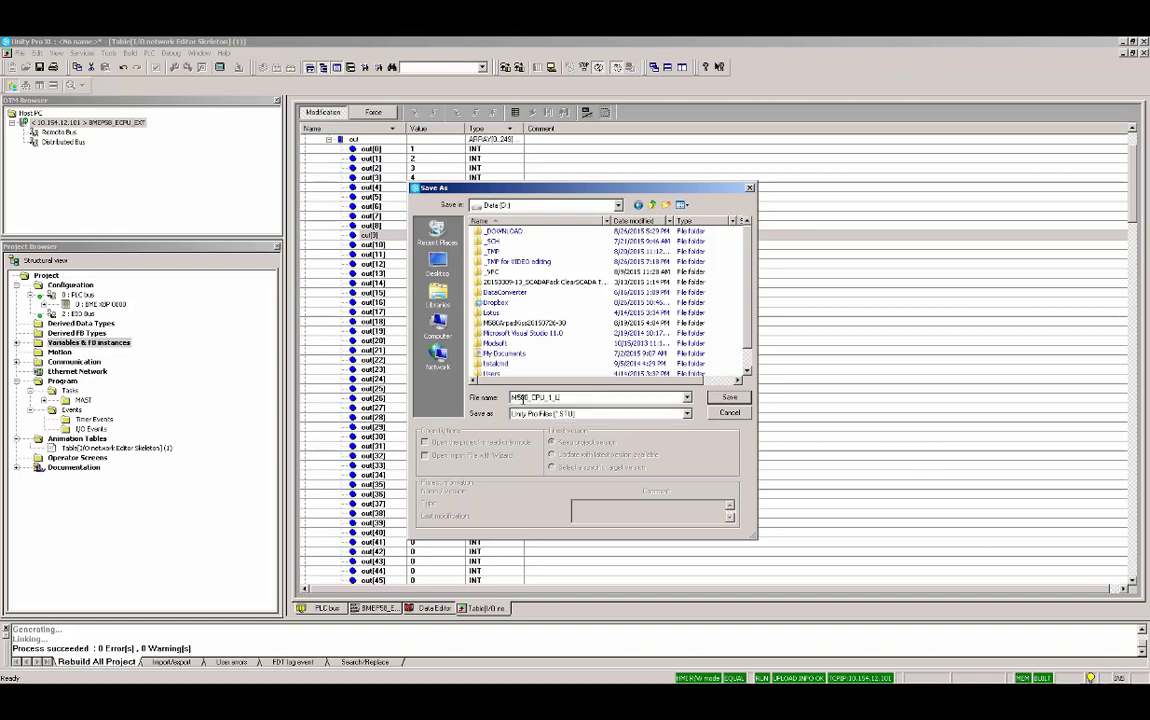
type("ocal_Slave_1")
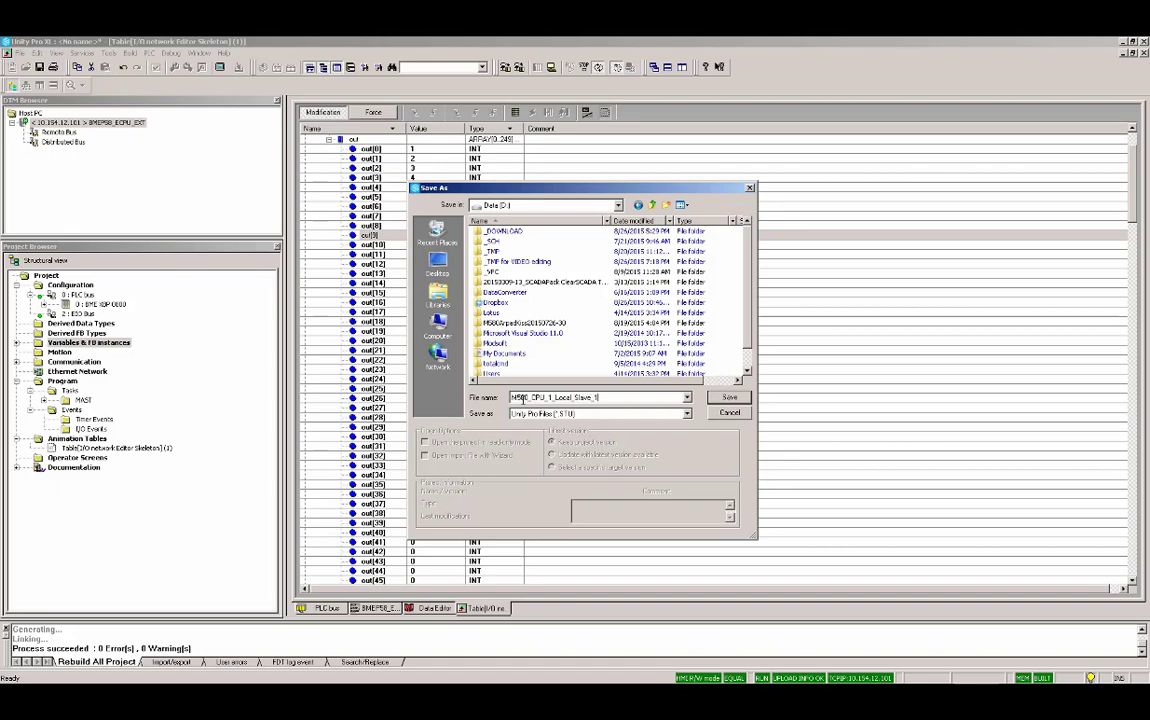
left_click(736, 400)
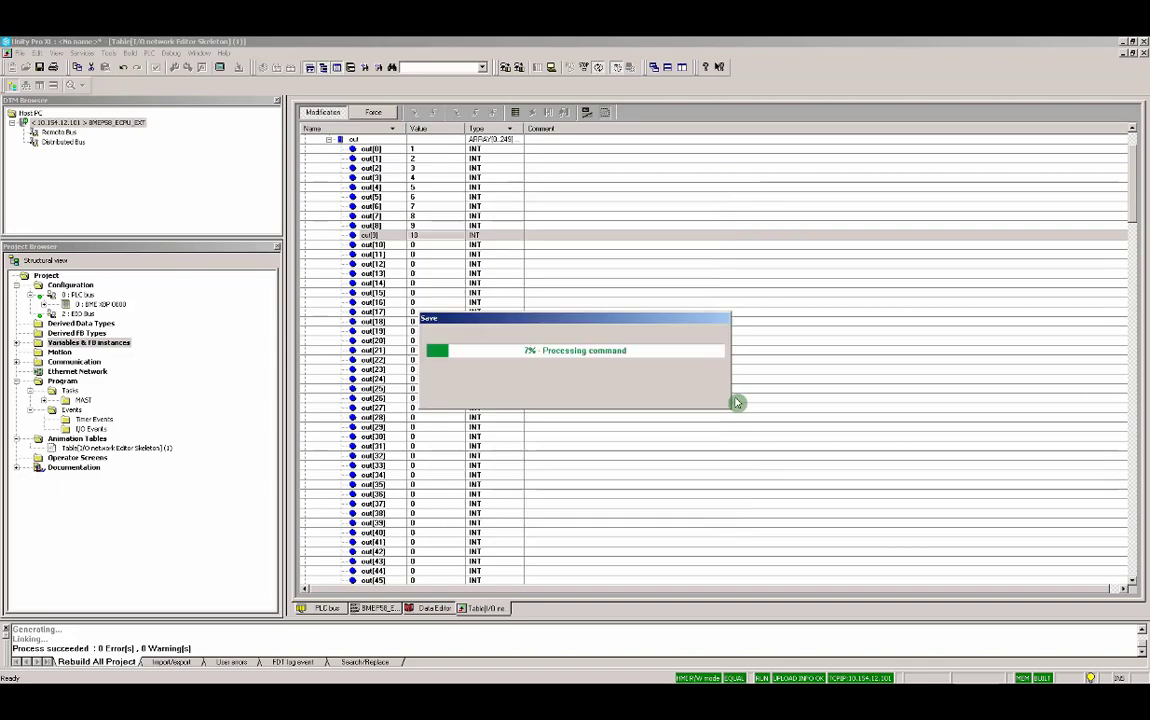